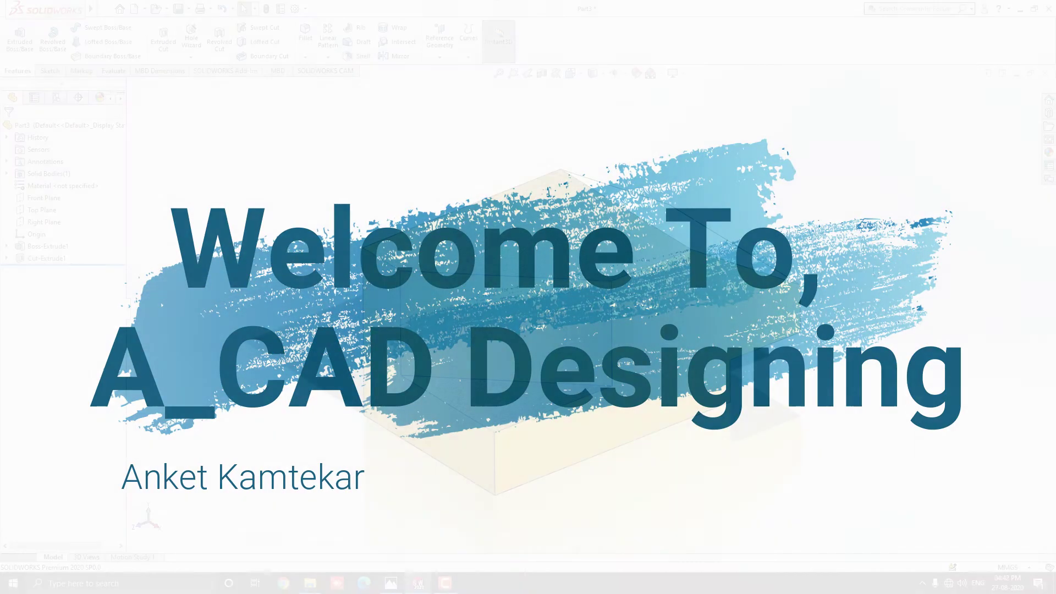
- Orbit the finished stepped block part to show it from two different sides
middle_drag(551, 385, 456, 331)
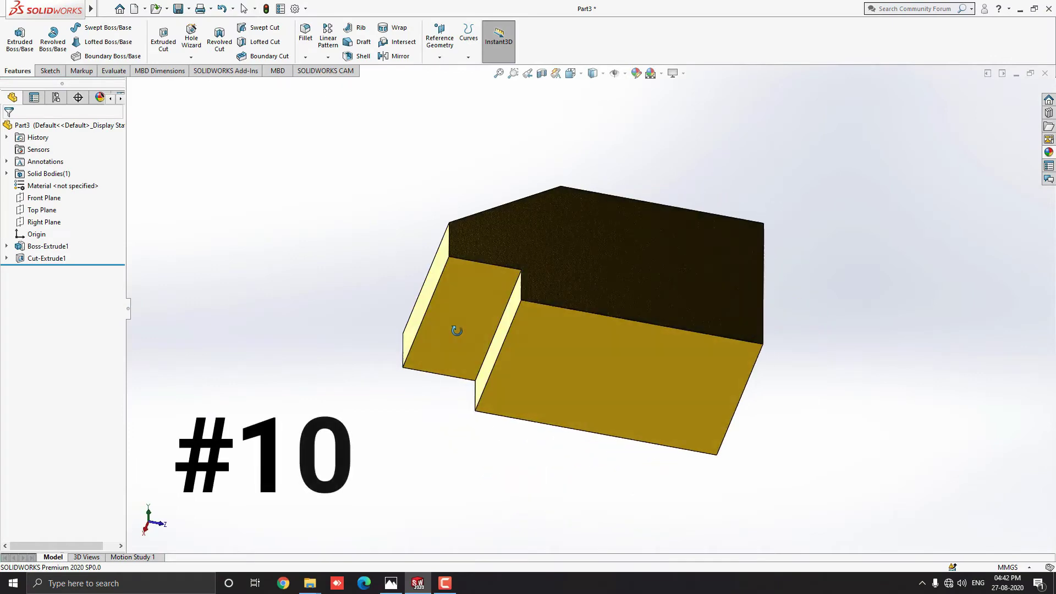
mouse_move(926, 262)
middle_down()
mouse_move(717, 302)
mouse_move(694, 323)
mouse_move(712, 236)
mouse_move(712, 279)
mouse_move(689, 302)
mouse_move(644, 319)
middle_up()
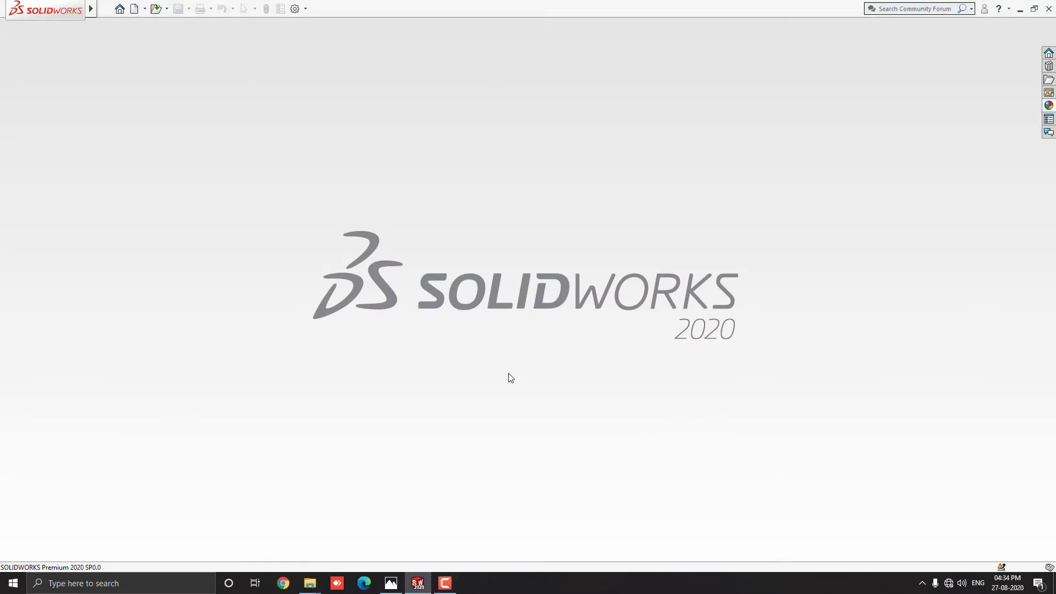
- Create new part Part3, fit its window over the right side, and bring the reference drawing forward
click(134, 9)
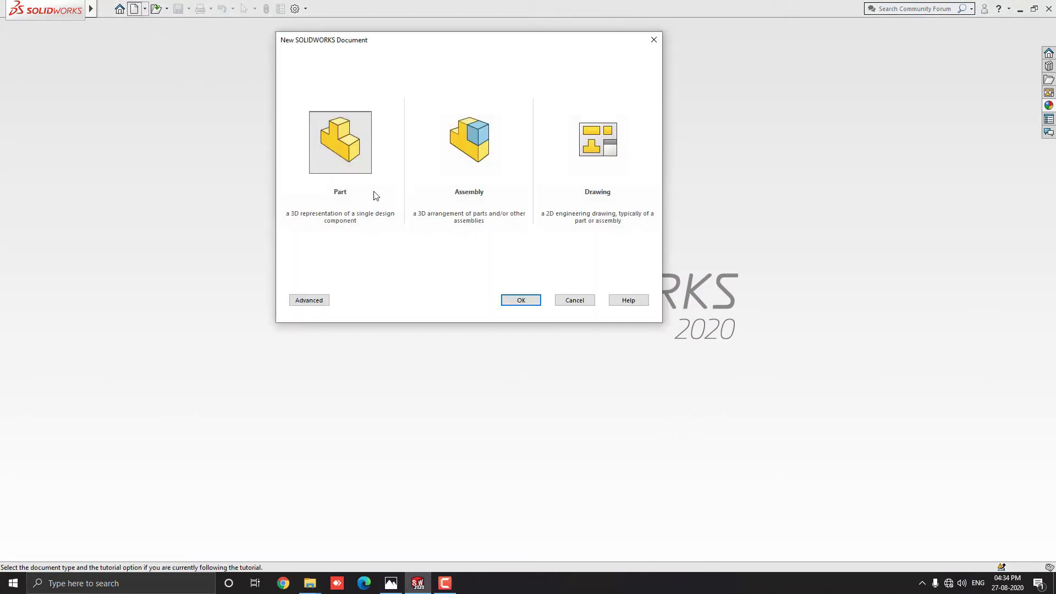
click(518, 301)
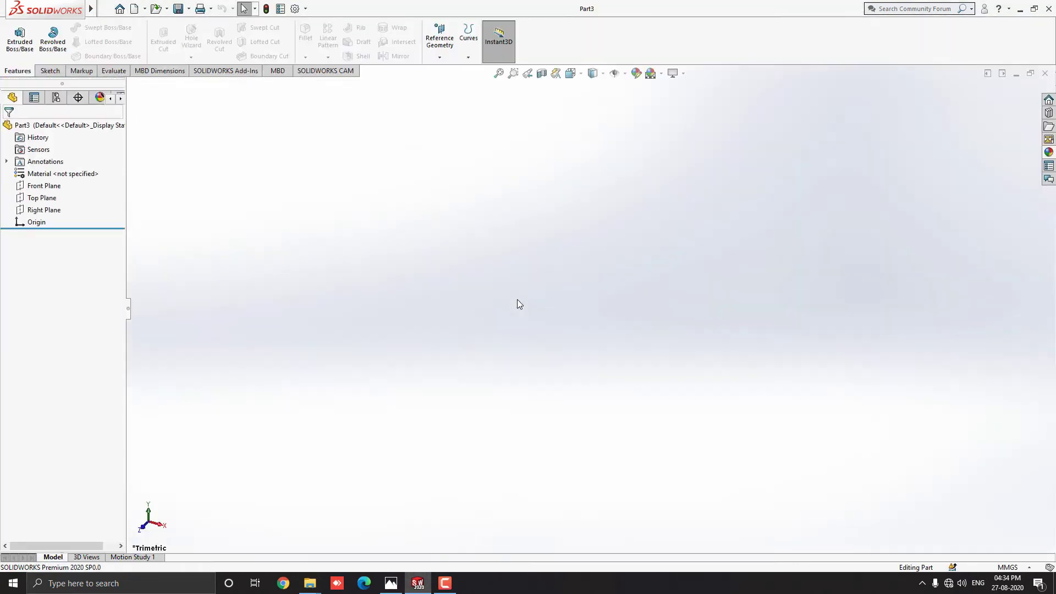
click(1031, 73)
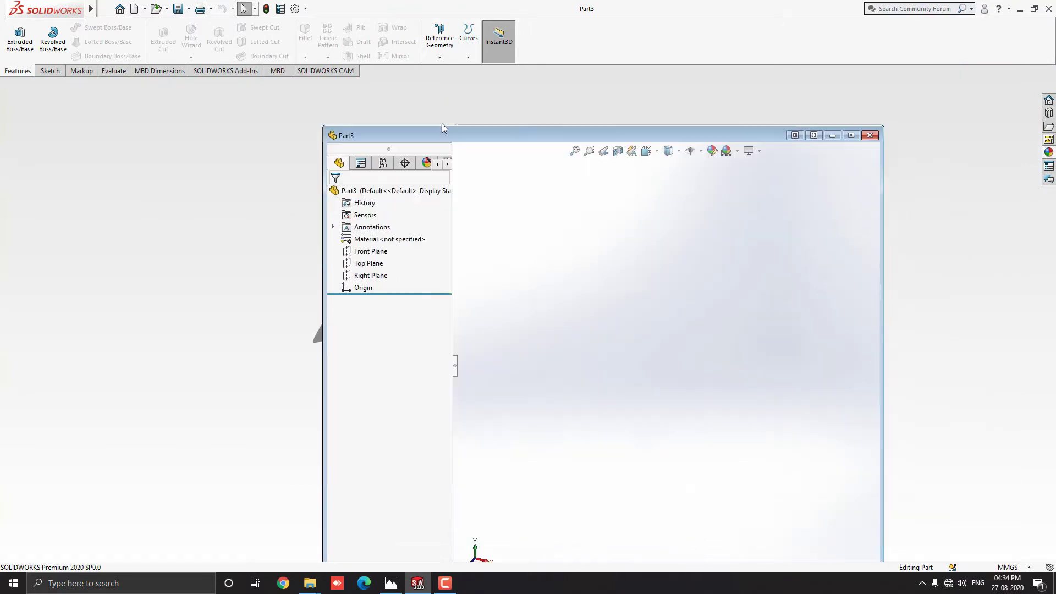
drag(463, 177, 399, 74)
drag(837, 337, 1054, 337)
drag(476, 543, 476, 561)
click(391, 583)
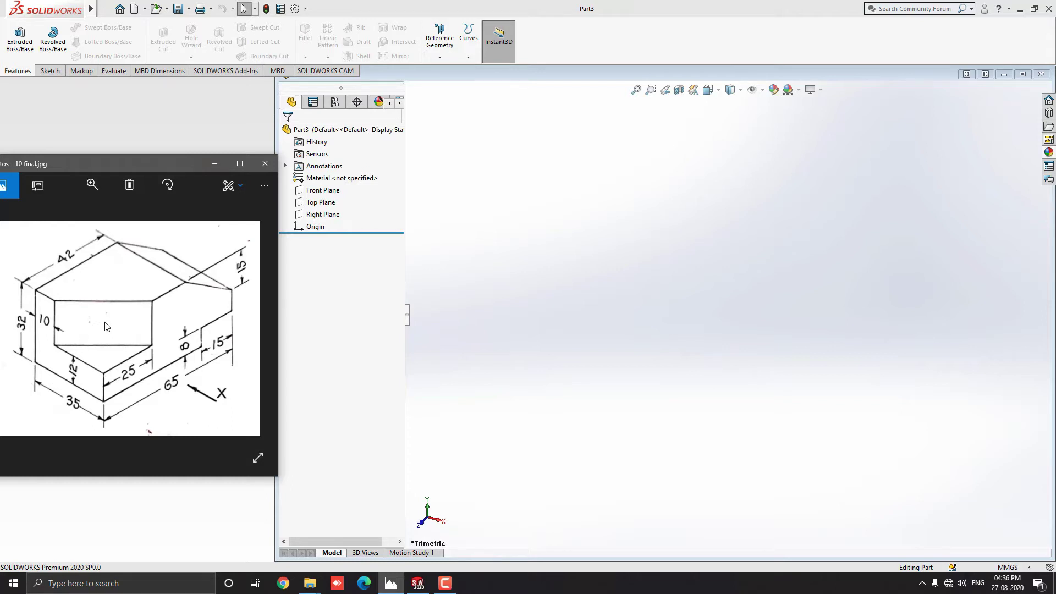
click(603, 350)
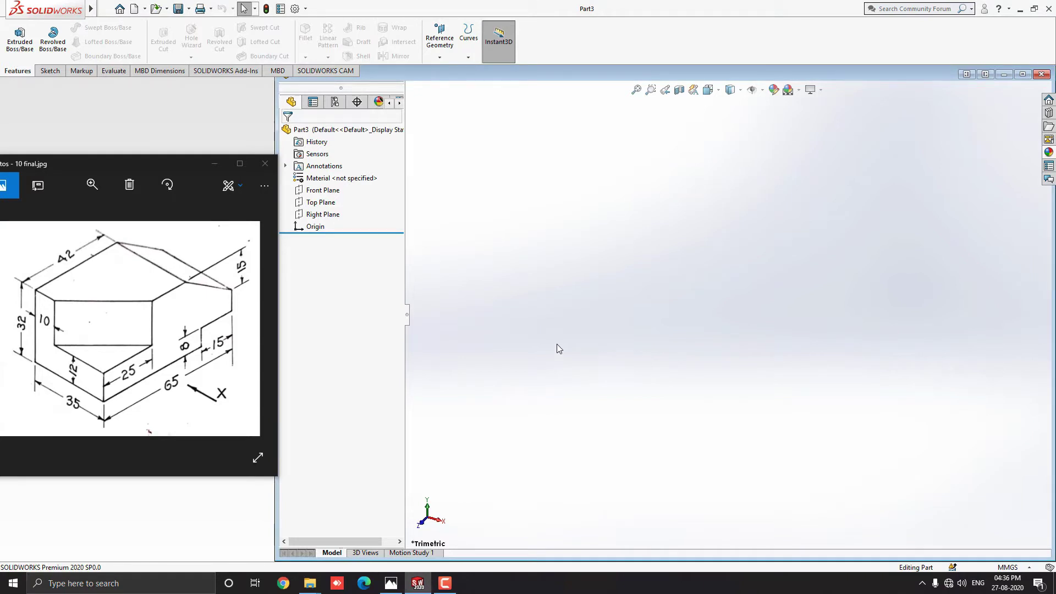
- Start a sketch on the Right Plane with the Center Rectangle tool selected
click(331, 218)
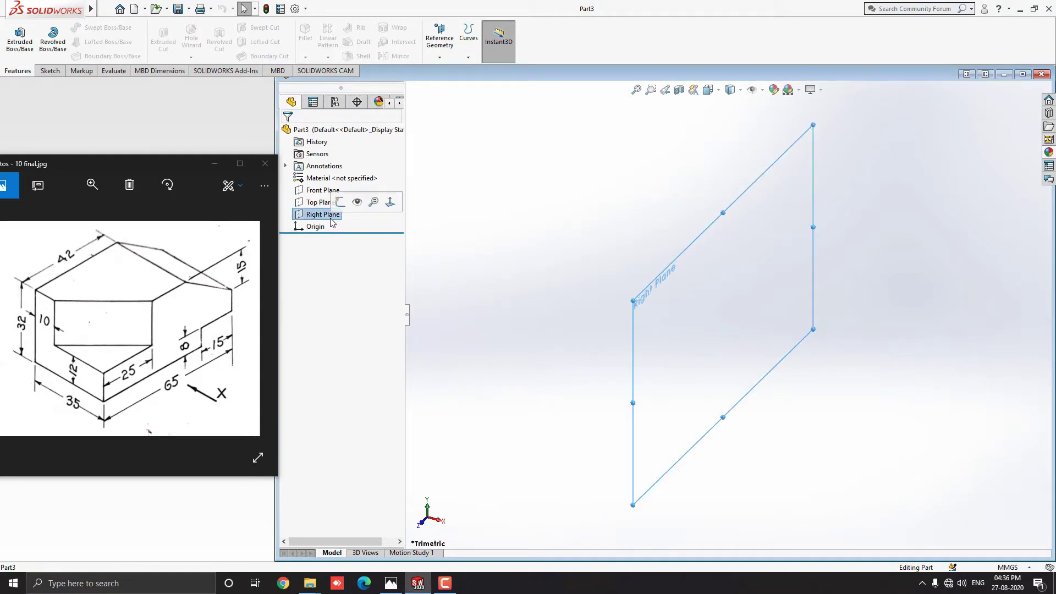
click(341, 202)
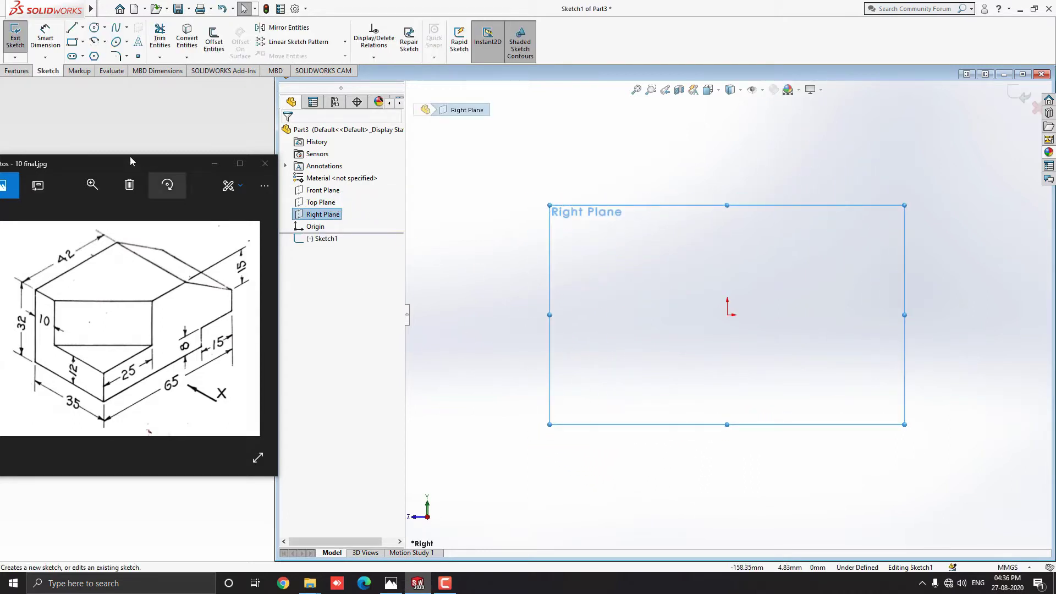
click(83, 42)
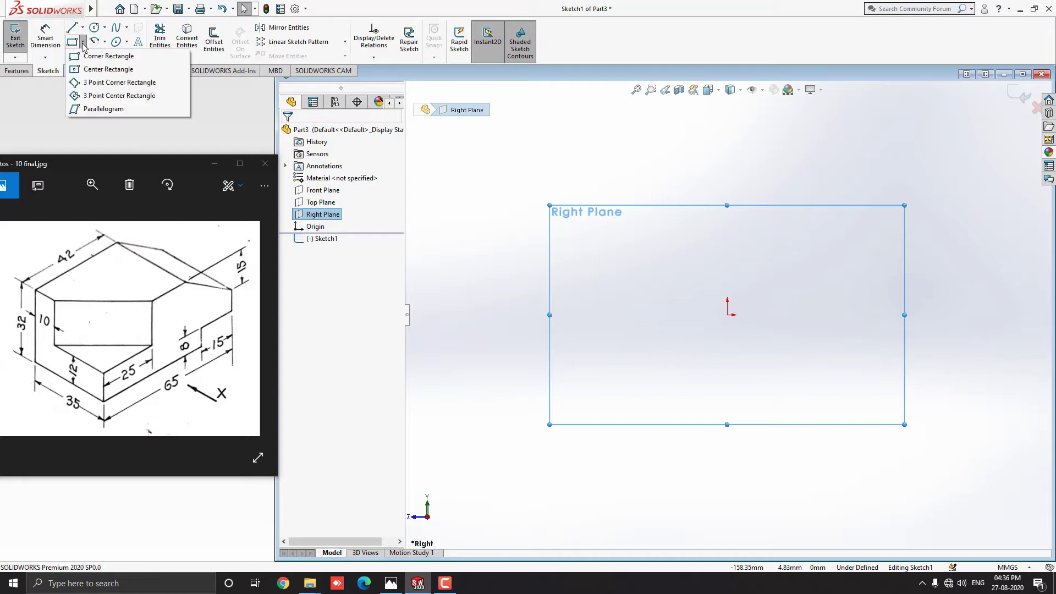
click(94, 70)
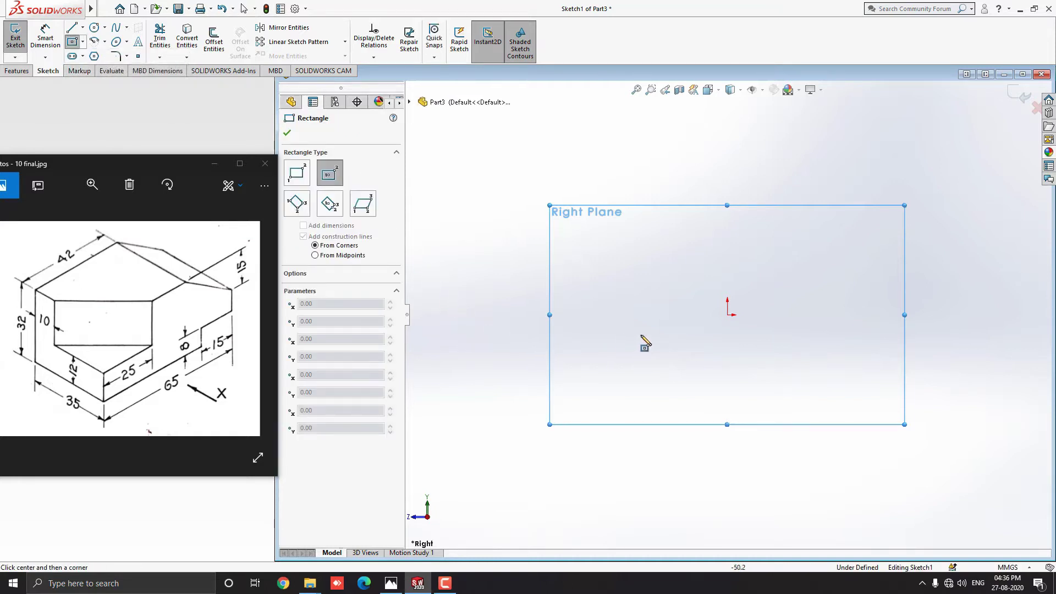
- Draw a centre rectangle on the origin, 32 high and 65 wide
click(728, 315)
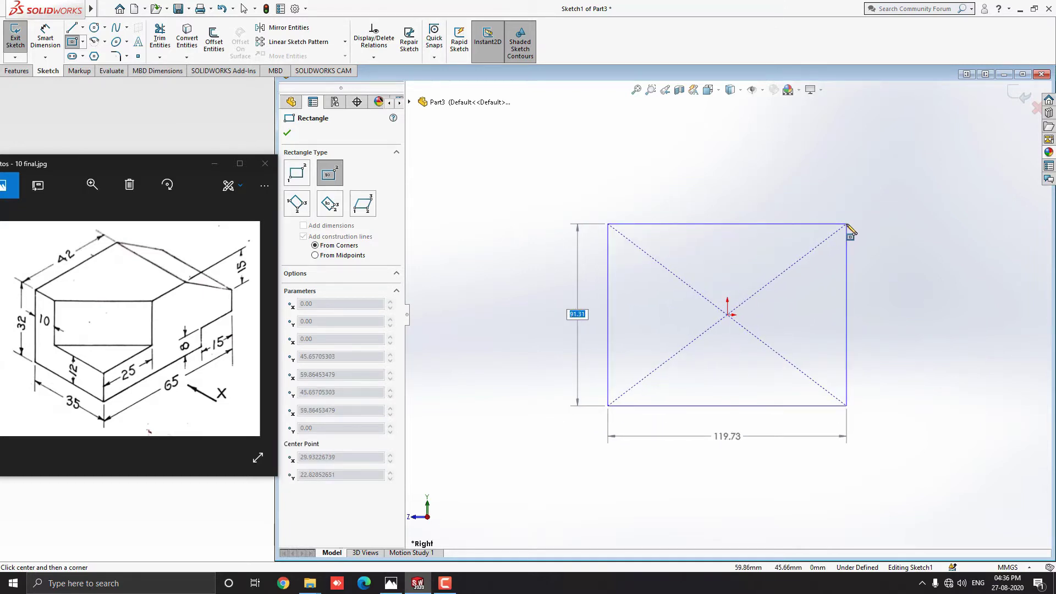
text(32)
key(Tab)
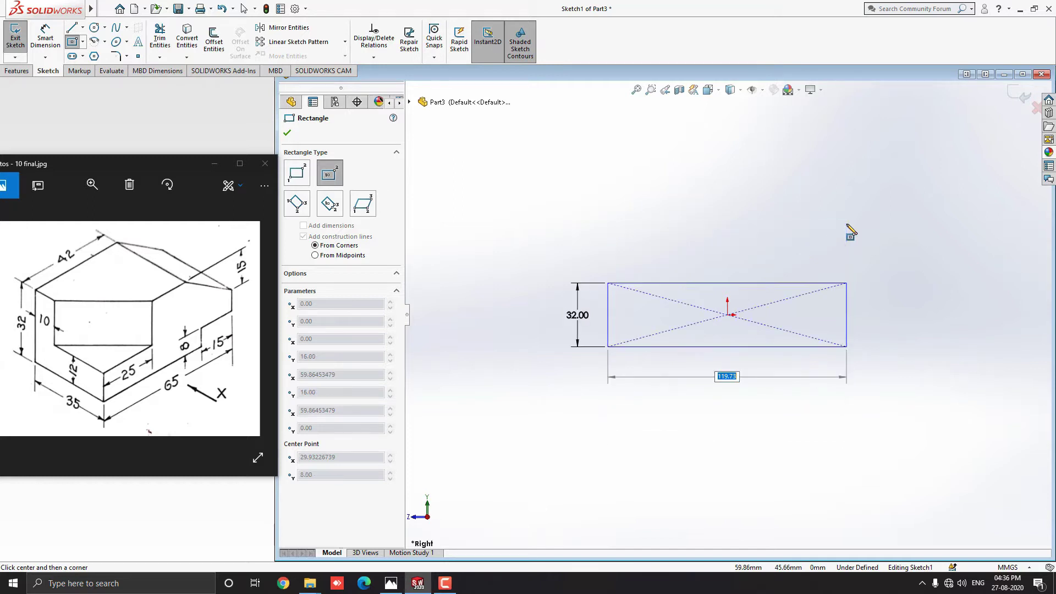
text(65)
key(Return)
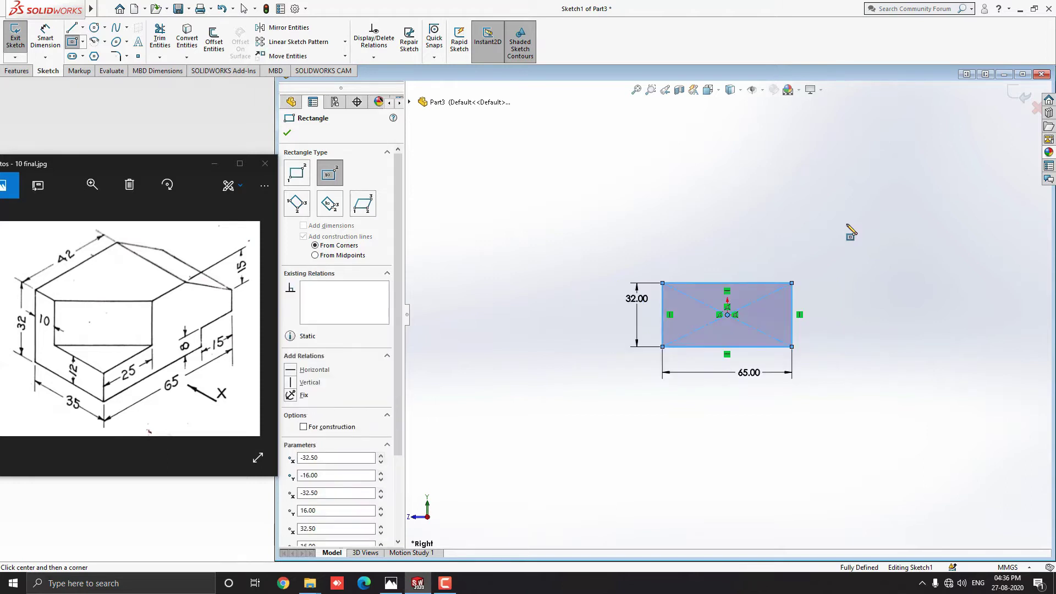
scroll(716, 315, down, 6)
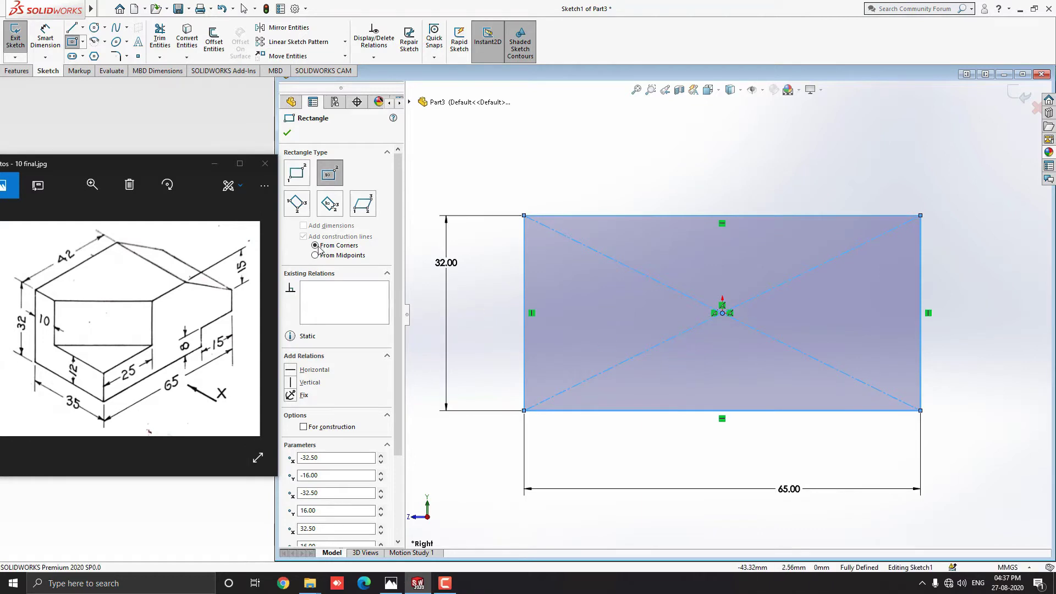
- Draw a corner rectangle 15 wide by 8 high from the outline's bottom-right corner
click(83, 42)
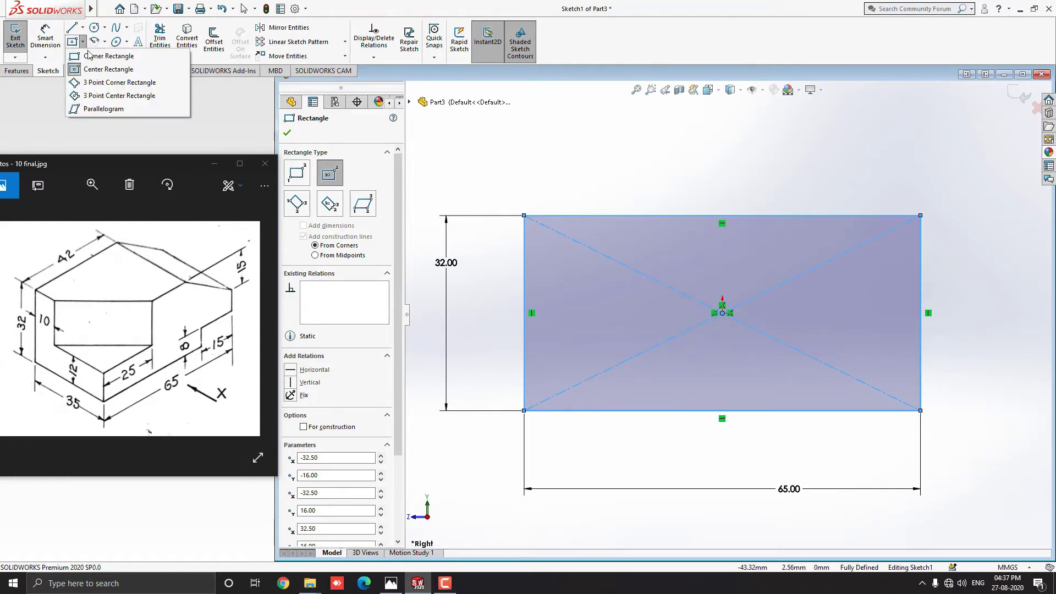
click(99, 56)
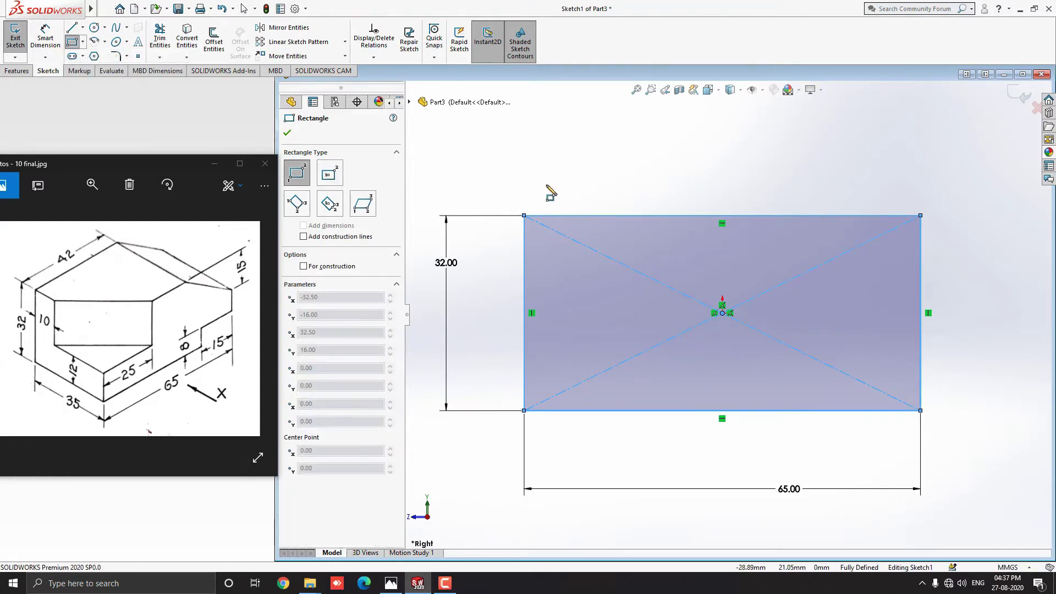
click(921, 411)
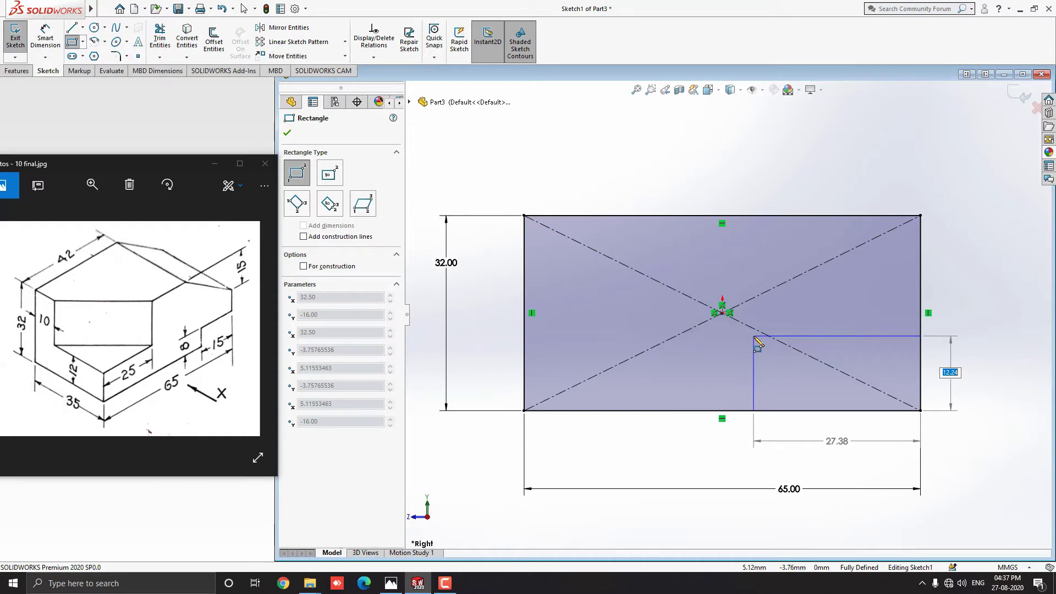
text(8)
key(Tab)
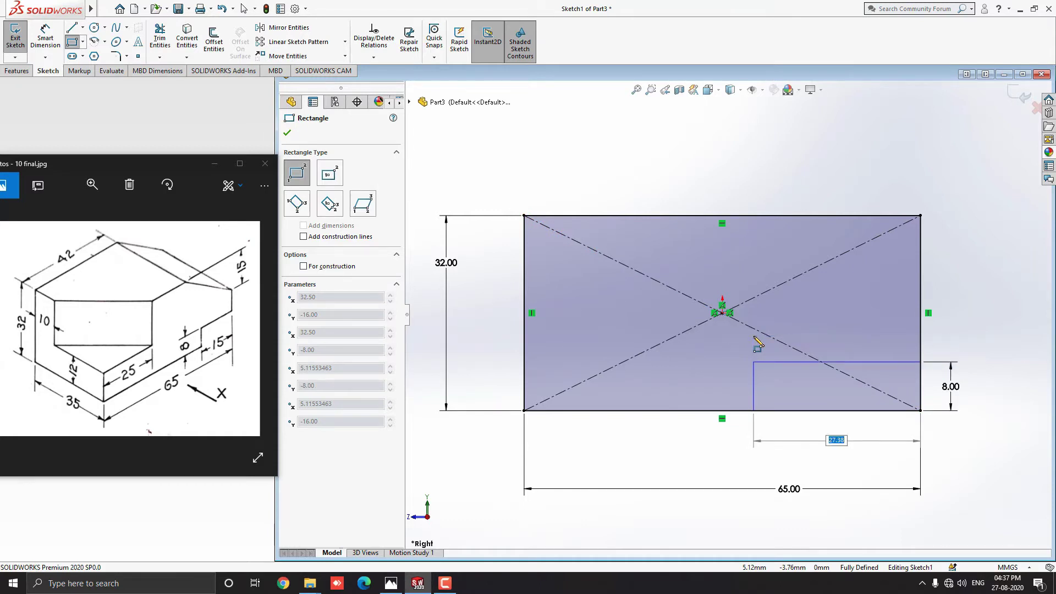
text(15)
key(Return)
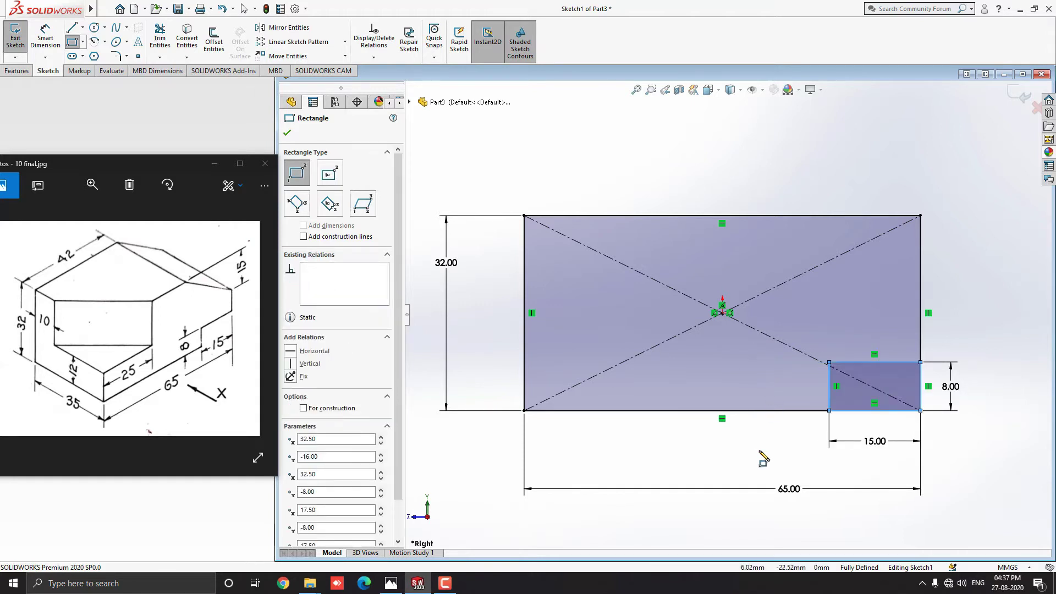
key(Escape)
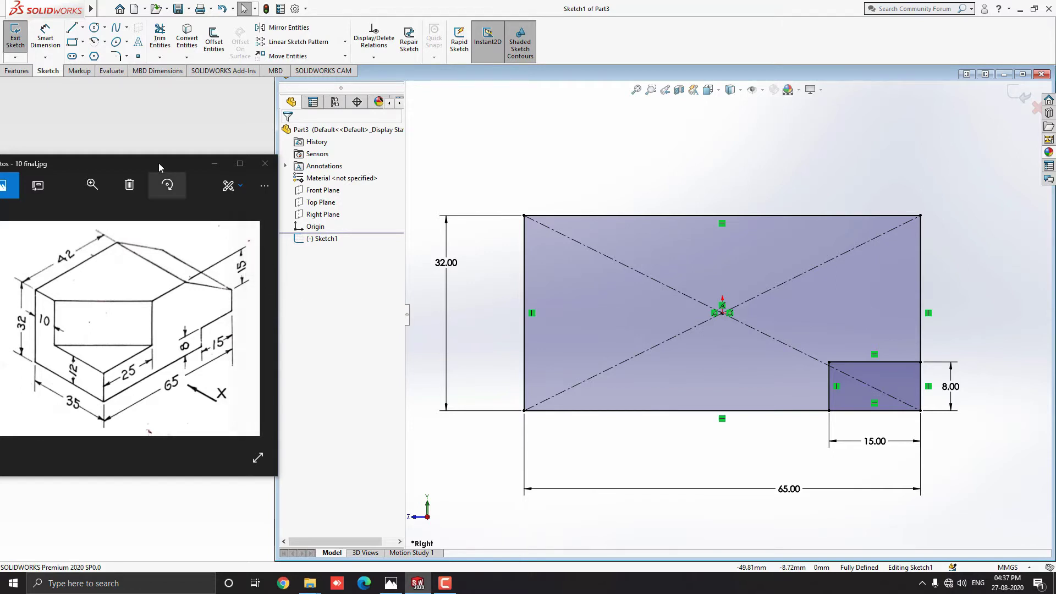
- Apply a two-distance sketch chamfer to the outline's top-right corner
click(127, 57)
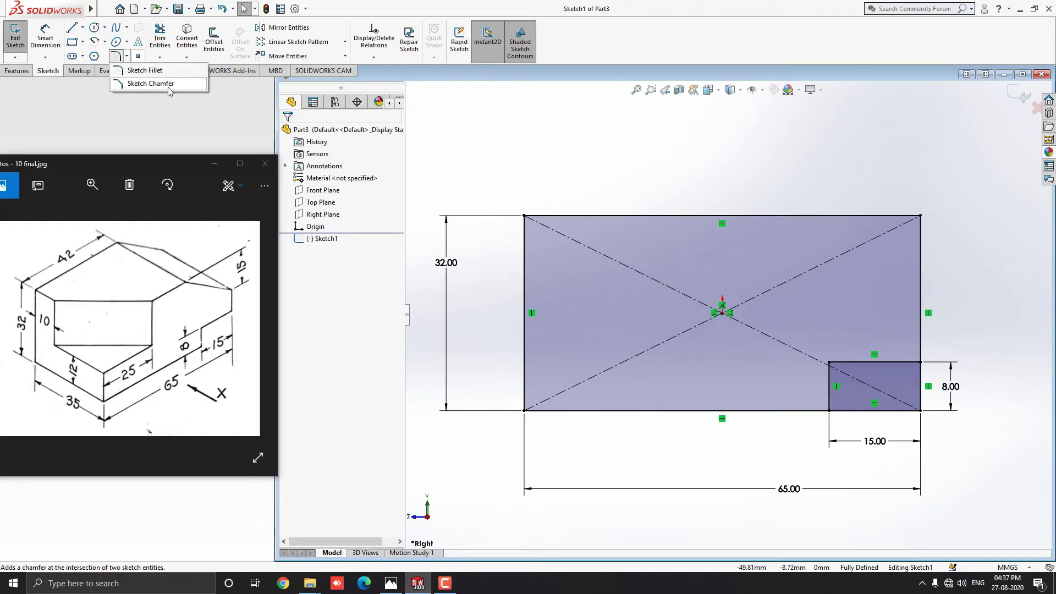
click(151, 84)
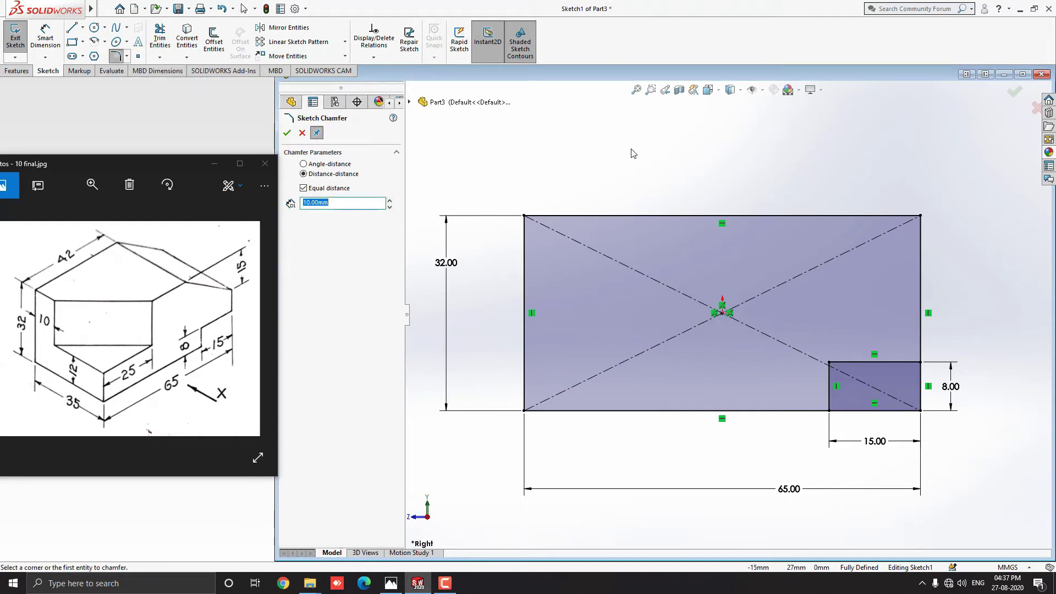
click(304, 188)
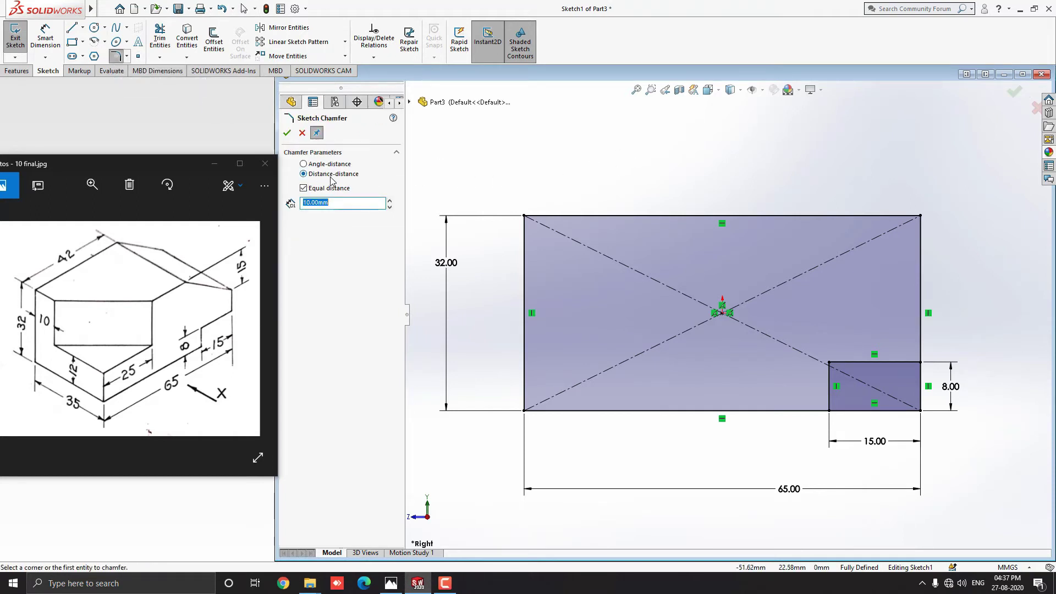
click(303, 188)
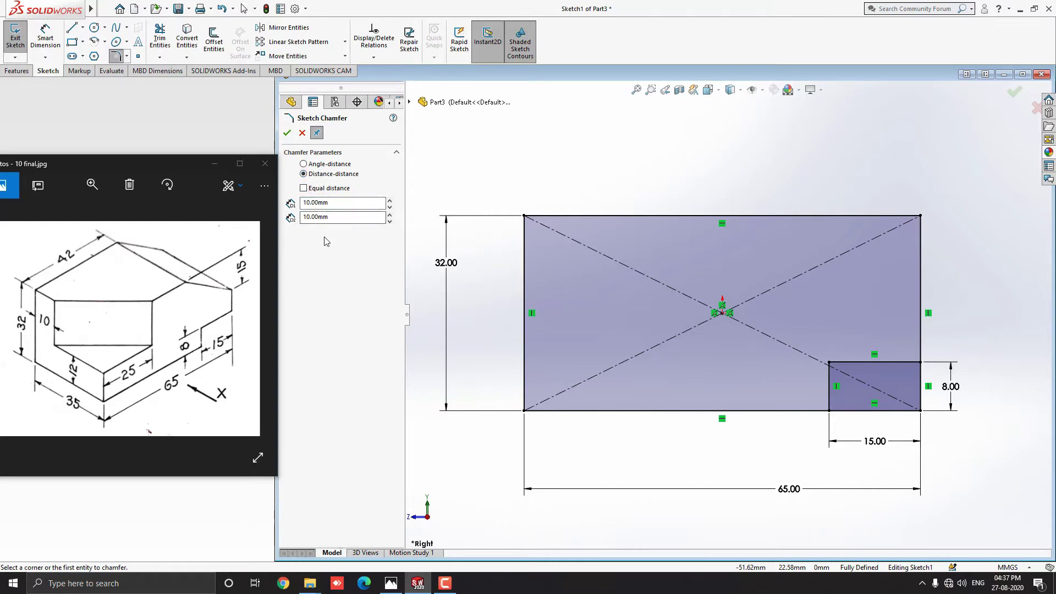
click(921, 217)
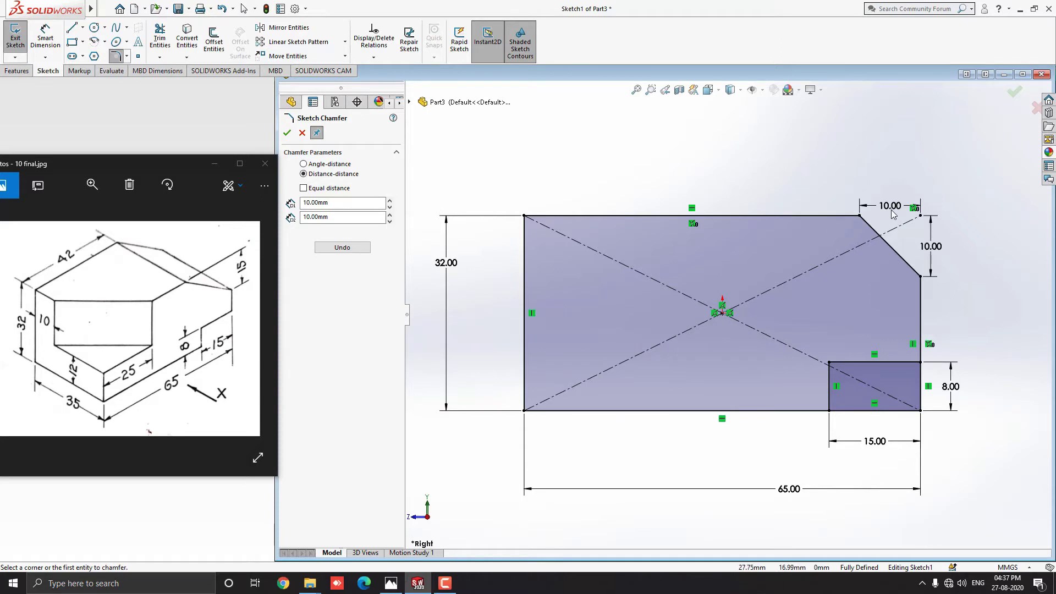
- Set the chamfer to 15 vertically and 65-42 (23) horizontally, repositioning both dimensions
click(929, 247)
double_click(925, 247)
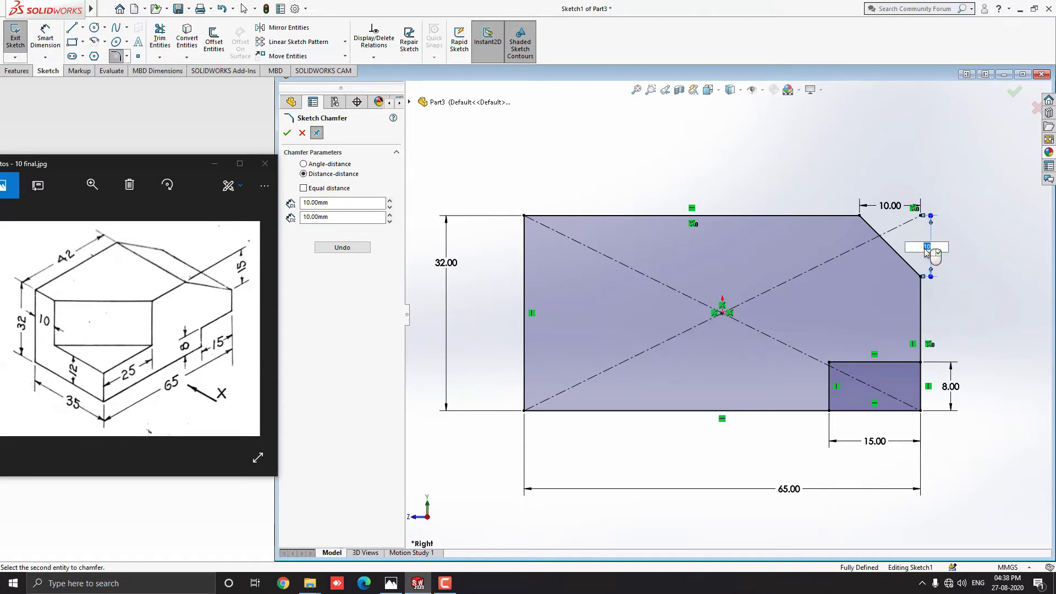
key(Return)
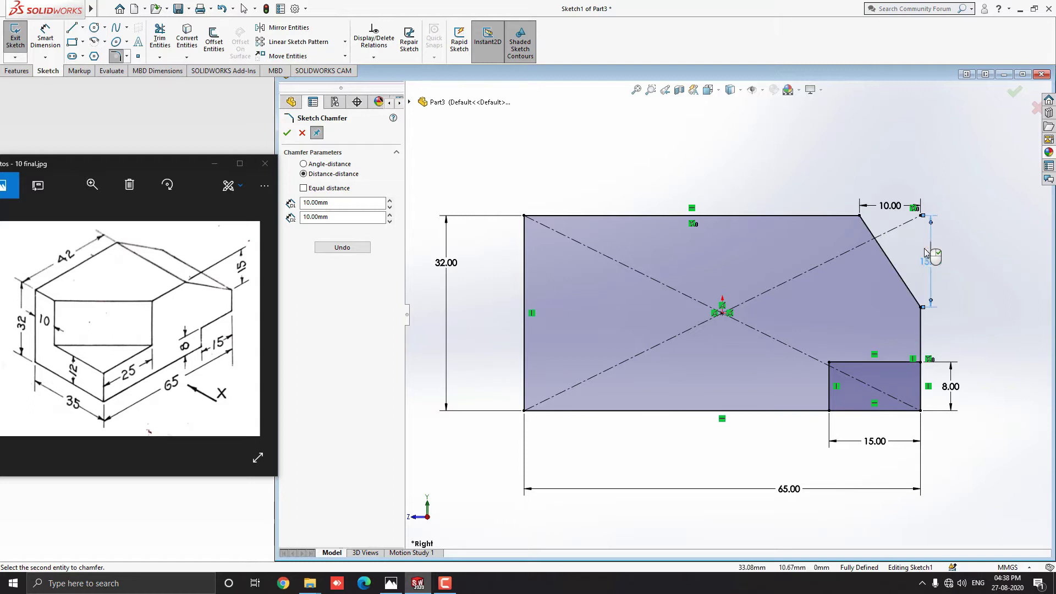
double_click(890, 206)
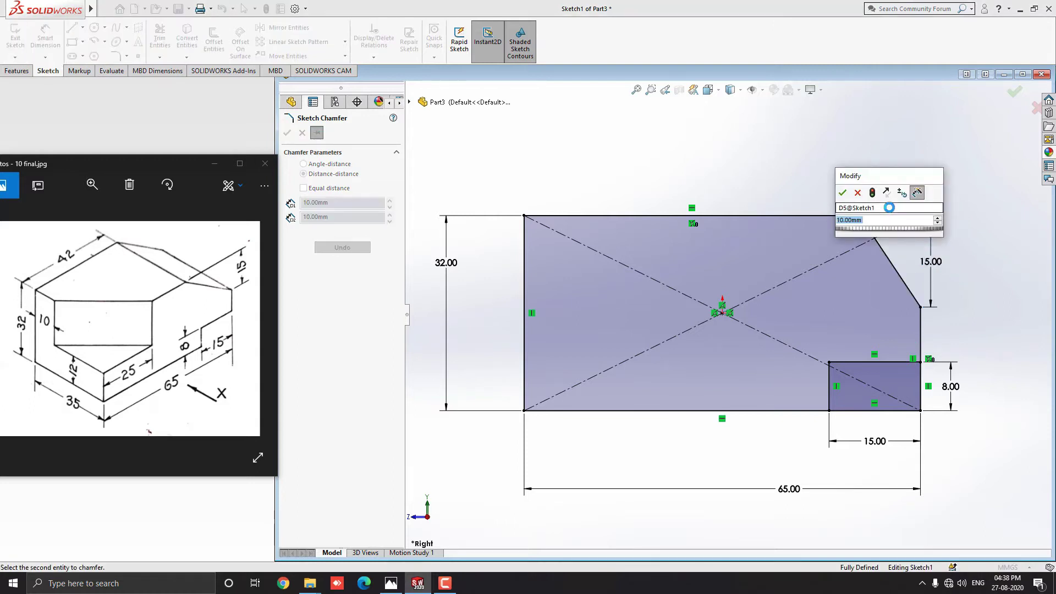
text(65-)
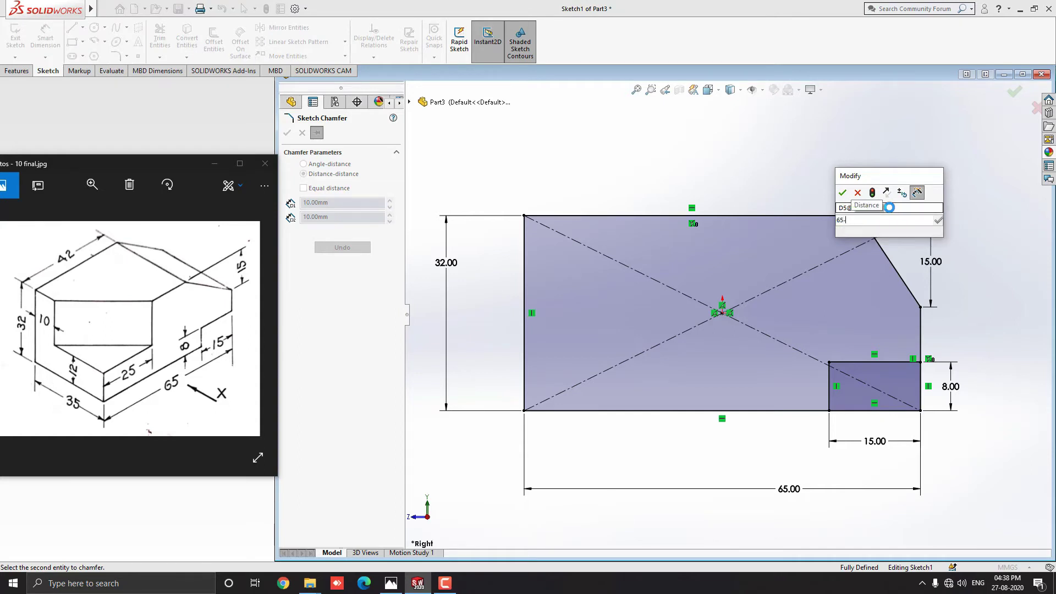
text(42)
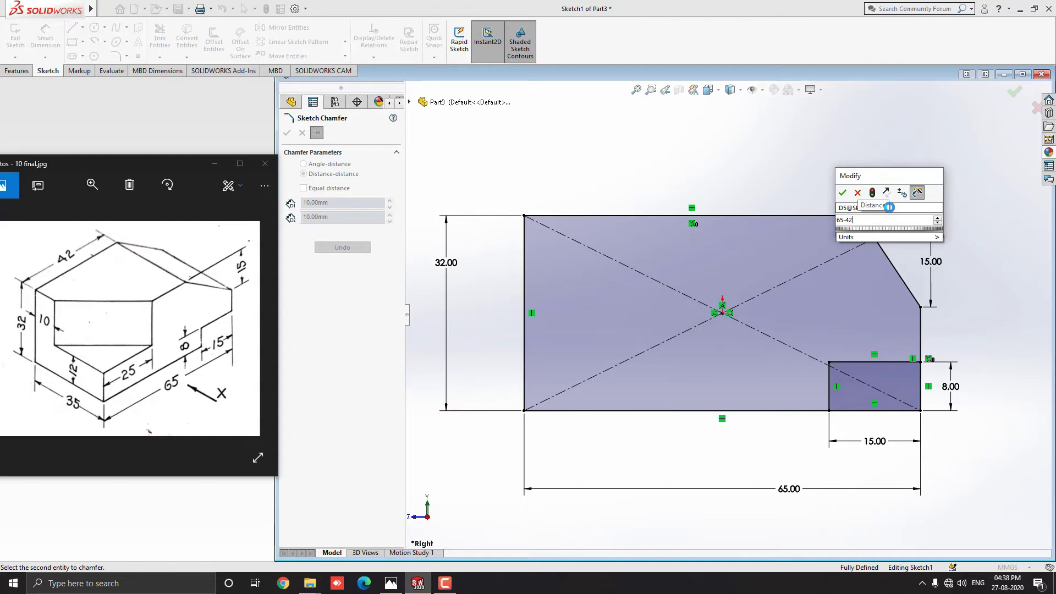
key(Return)
drag(868, 209, 864, 173)
drag(940, 269, 969, 268)
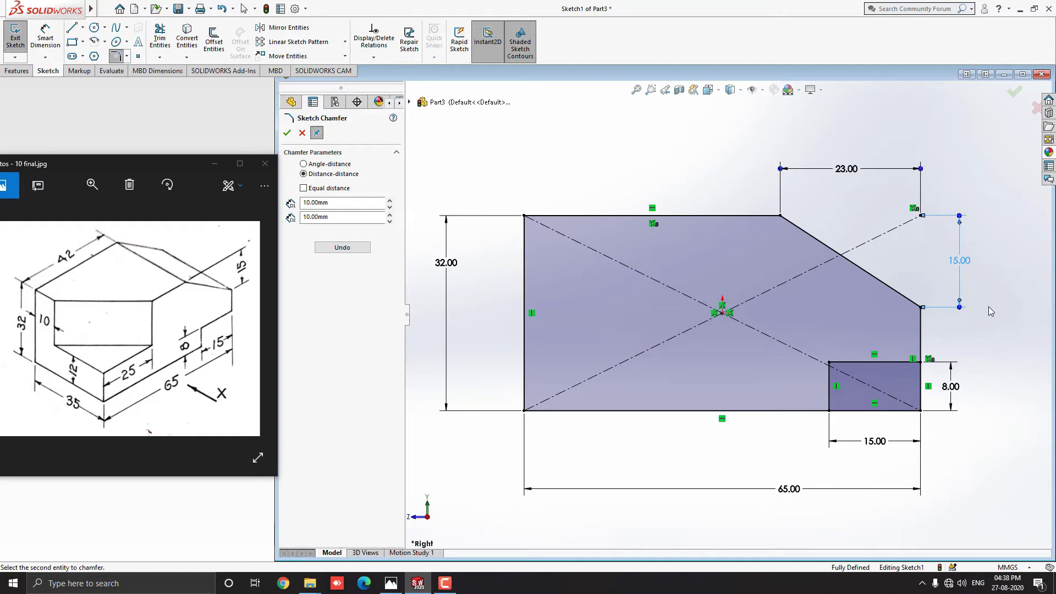
click(286, 132)
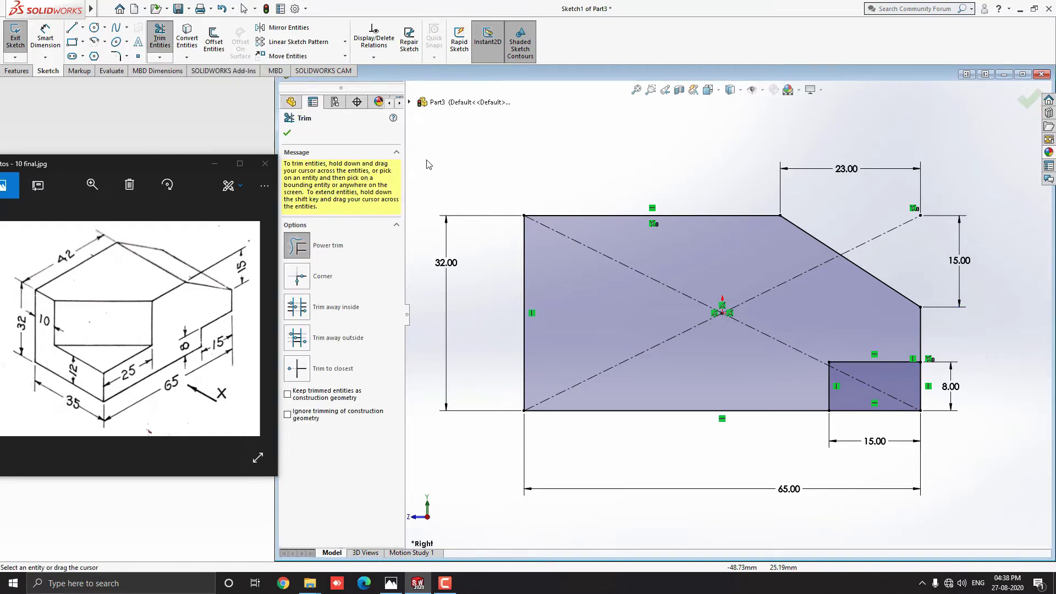
- Power-trim the small rectangle's bottom and right edges out of the profile
click(319, 249)
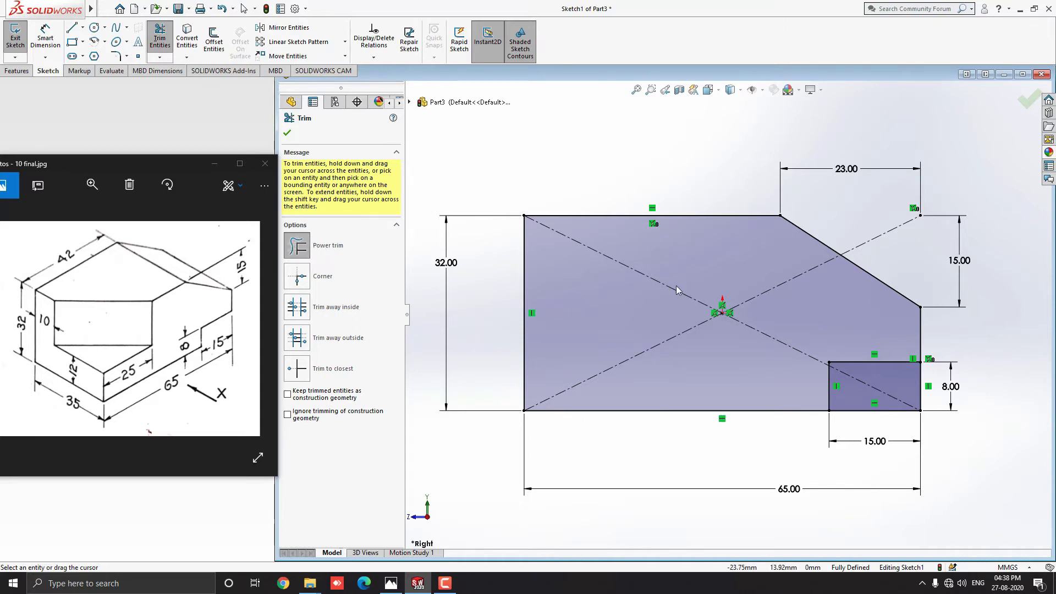
mouse_move(943, 440)
mouse_down()
mouse_move(880, 413)
mouse_move(884, 391)
mouse_move(945, 392)
mouse_up()
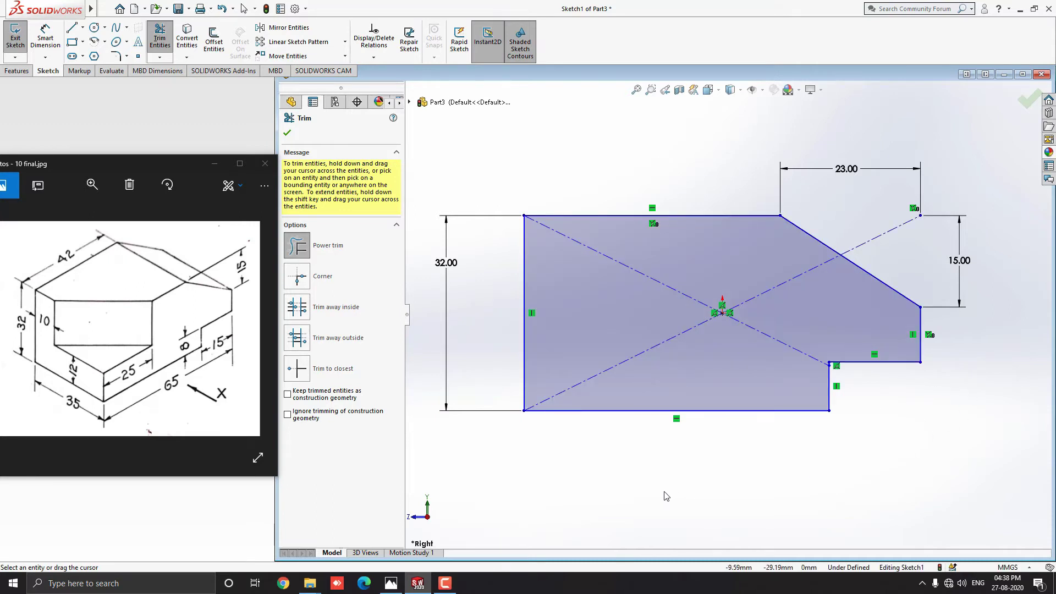
click(286, 133)
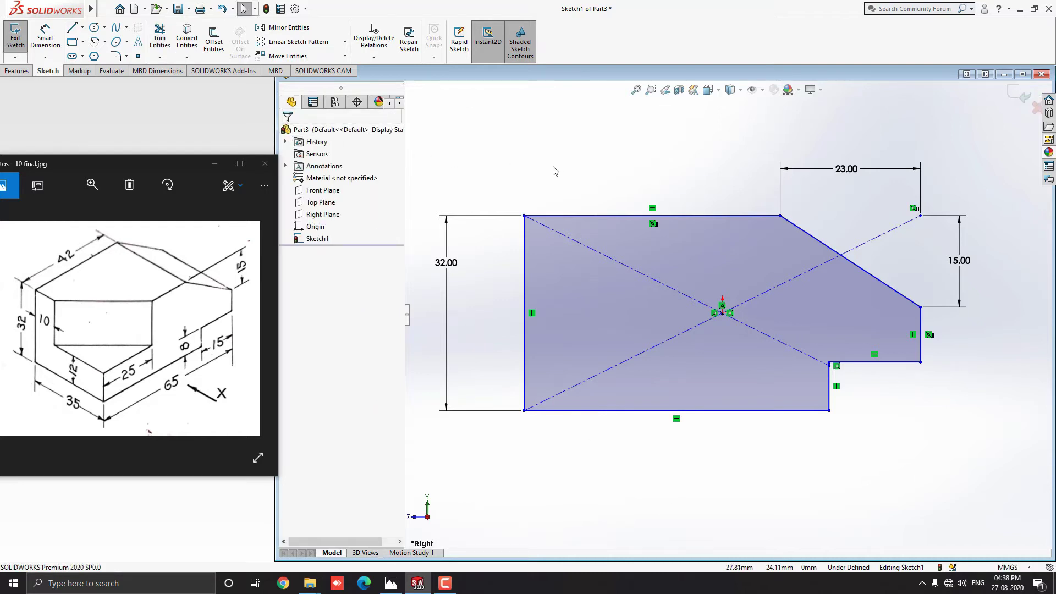
- Extrude the profile 35 mm in the reversed direction as Boss-Extrude1
click(20, 71)
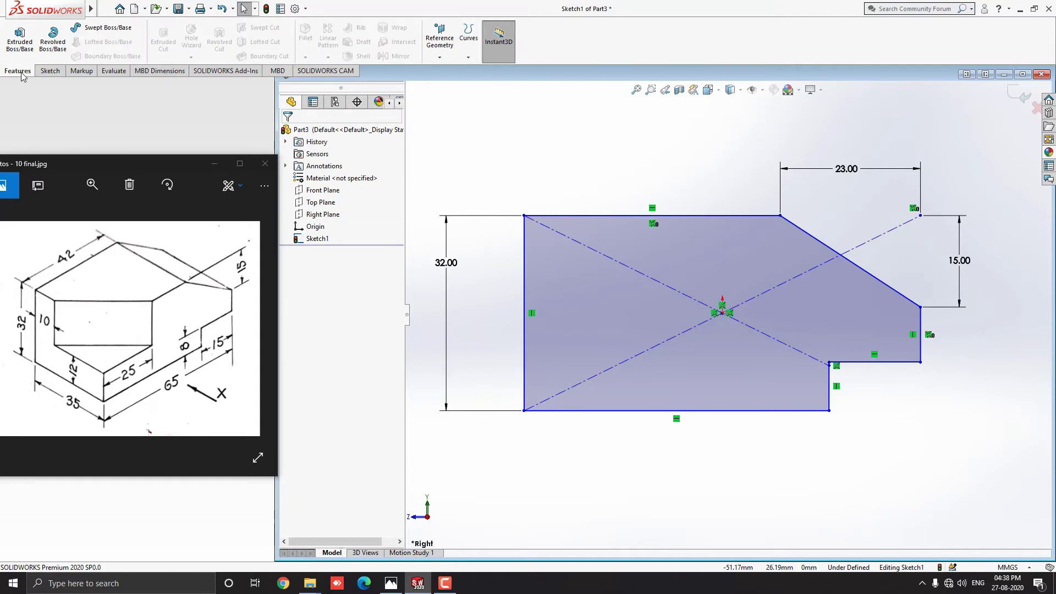
click(19, 46)
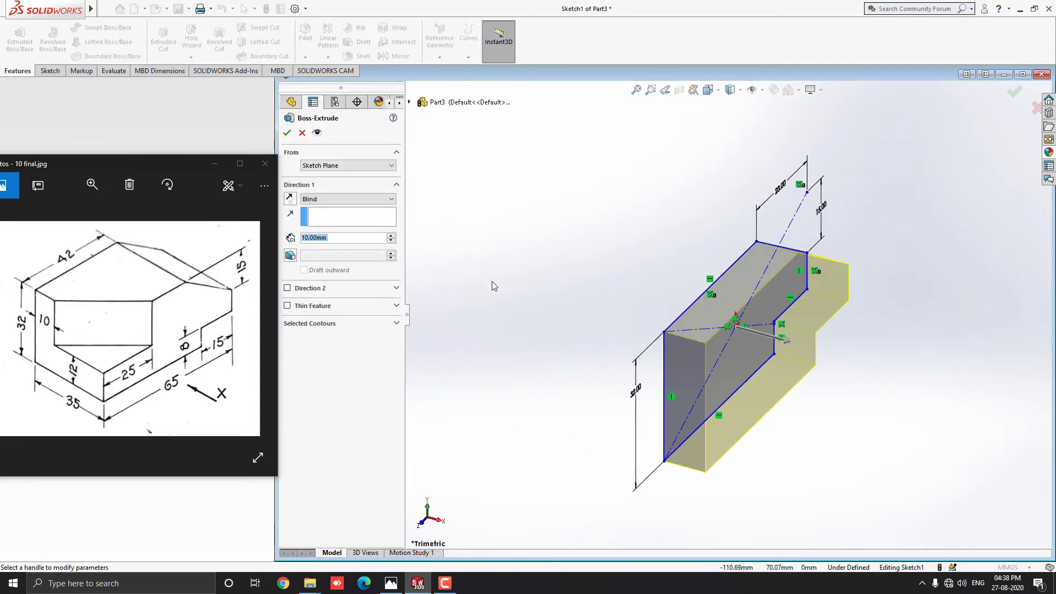
click(290, 199)
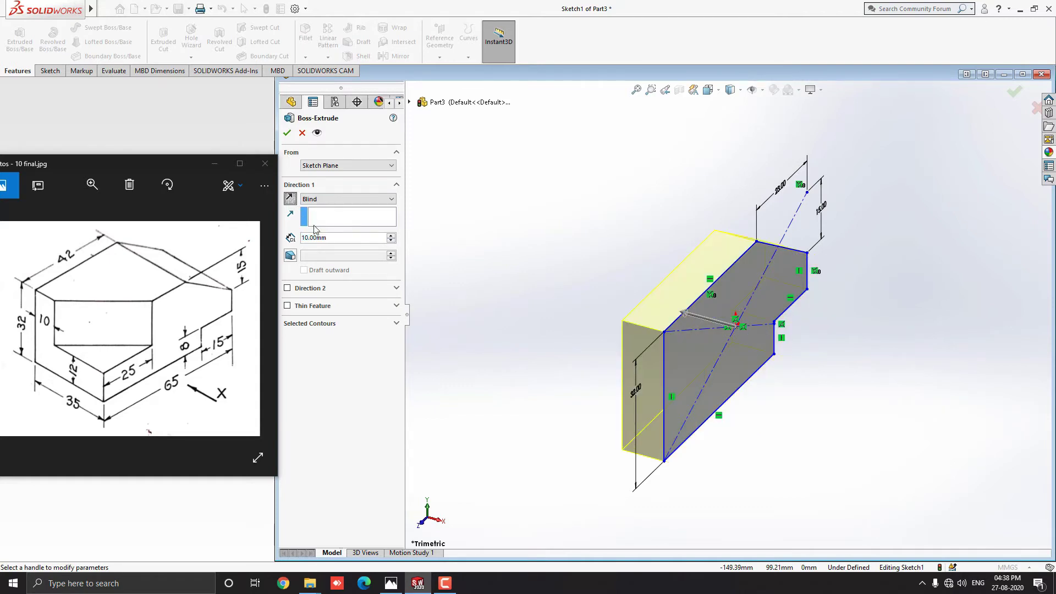
double_click(341, 238)
text(35)
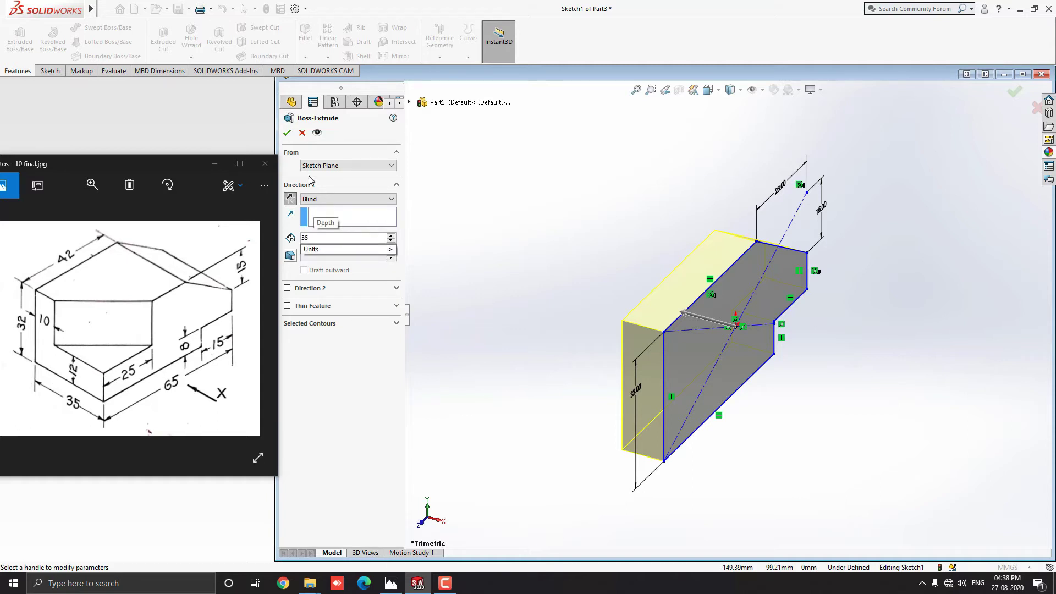
click(287, 133)
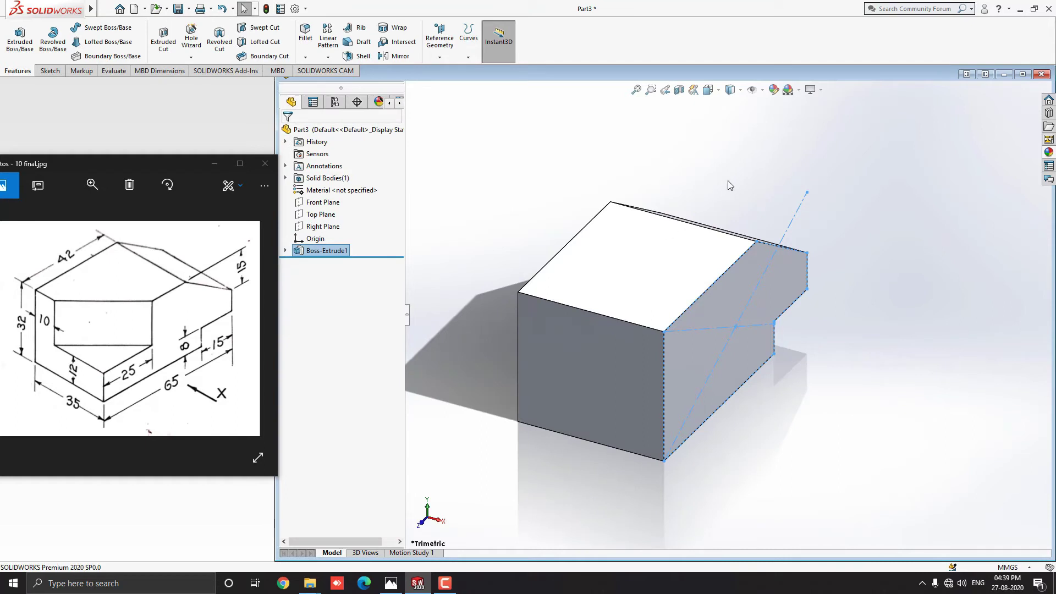
- Orbit to the block's top face and open Sketch2 on it
click(719, 173)
scroll(632, 324, down, 1)
mouse_move(632, 325)
middle_down()
mouse_move(623, 275)
mouse_move(573, 238)
mouse_move(597, 264)
mouse_move(617, 336)
middle_up()
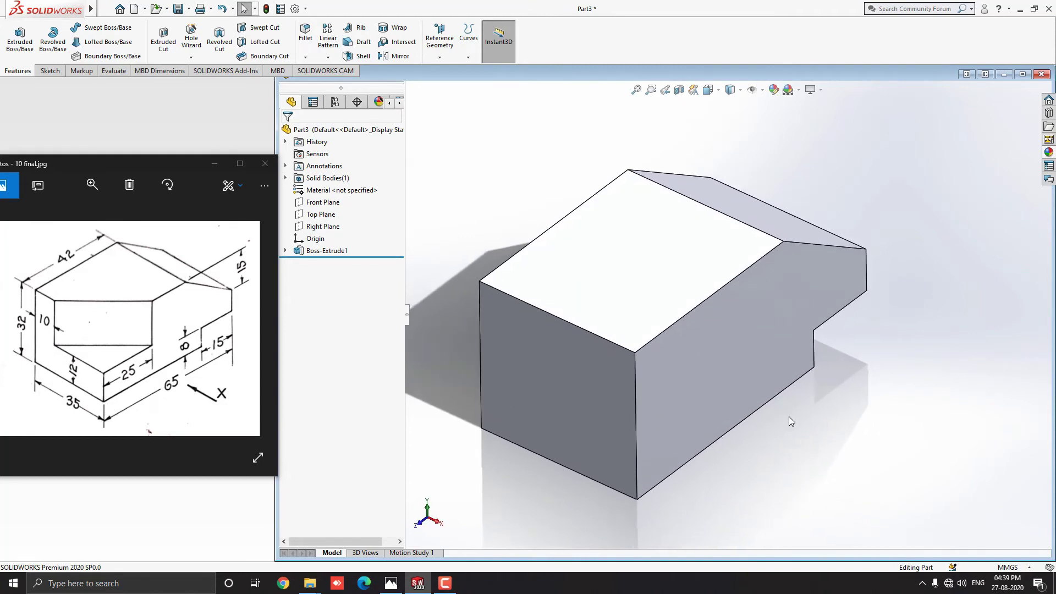
click(638, 305)
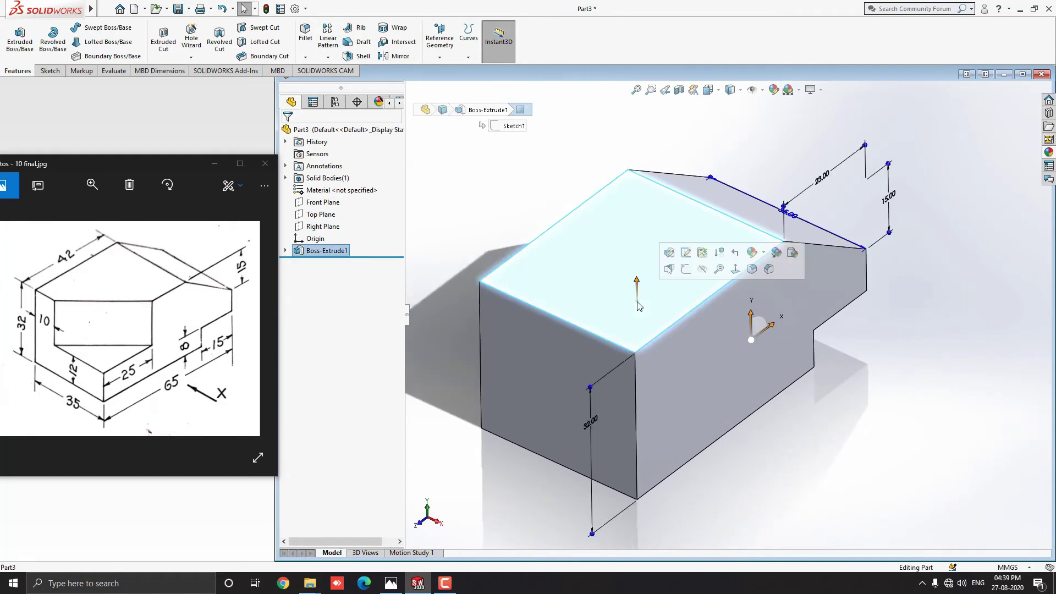
click(685, 270)
scroll(651, 264, down, 3)
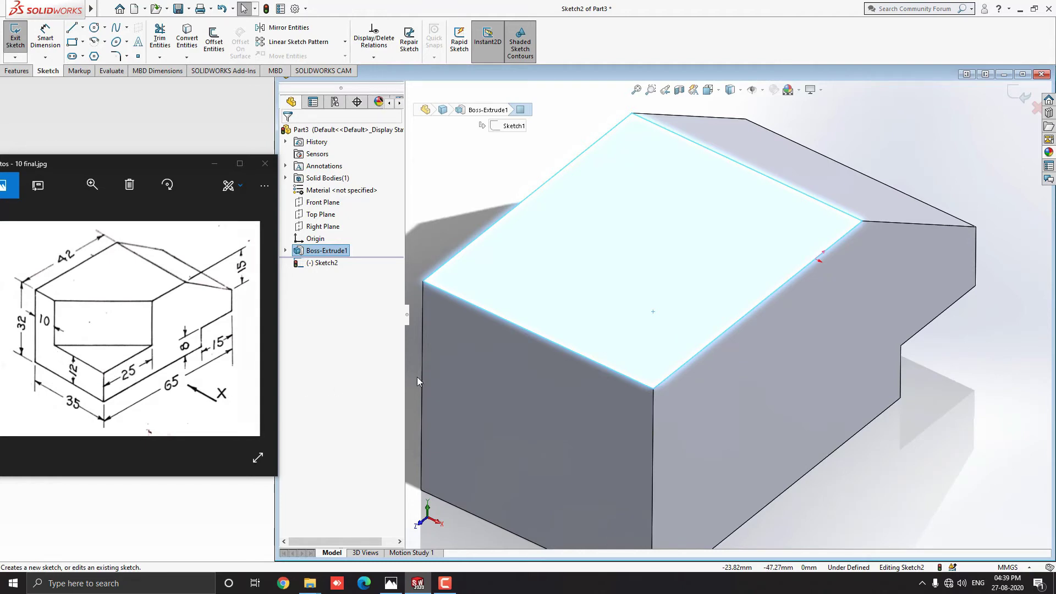
- Draw a closed triangle at the front corner with a 25 mm side along the right edge
click(71, 34)
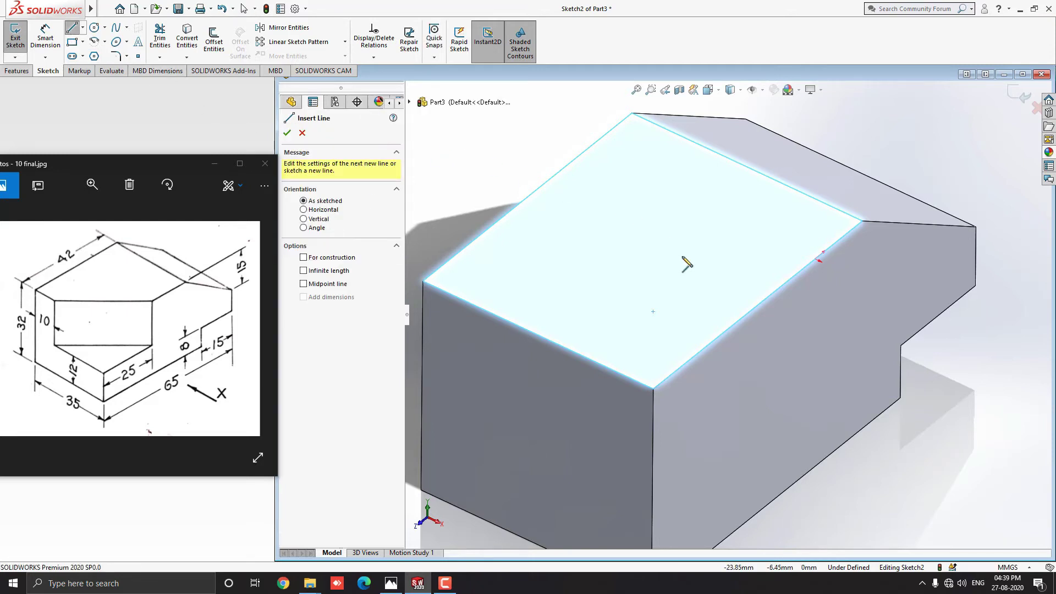
click(654, 388)
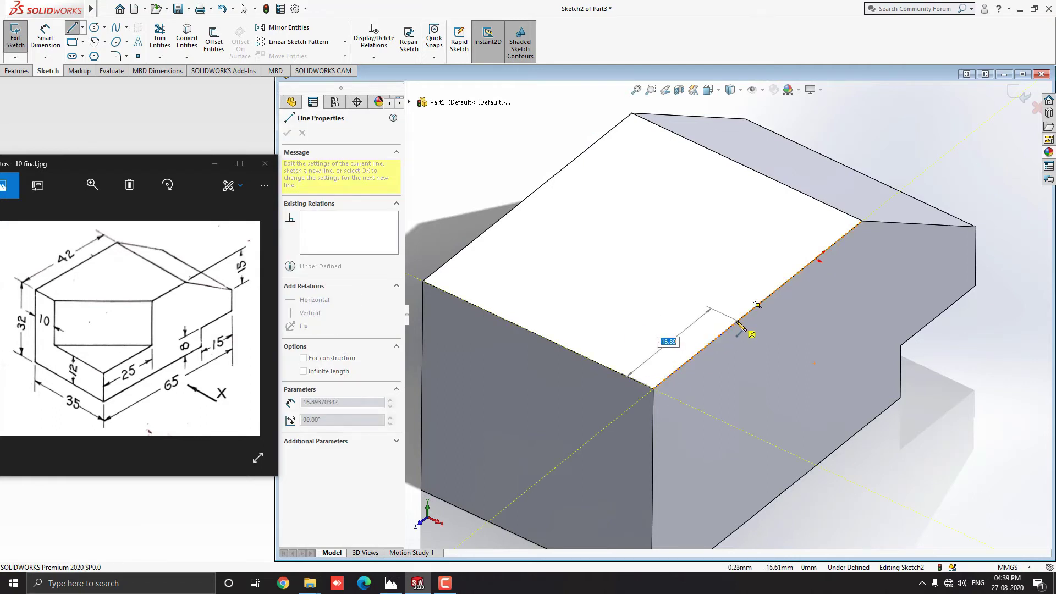
text(25)
key(Return)
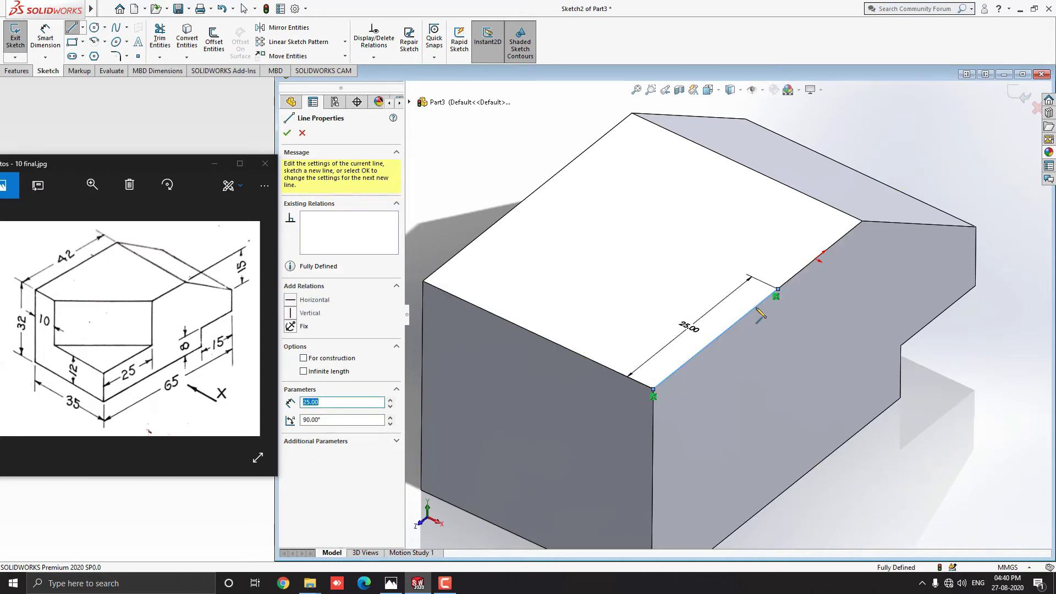
click(778, 289)
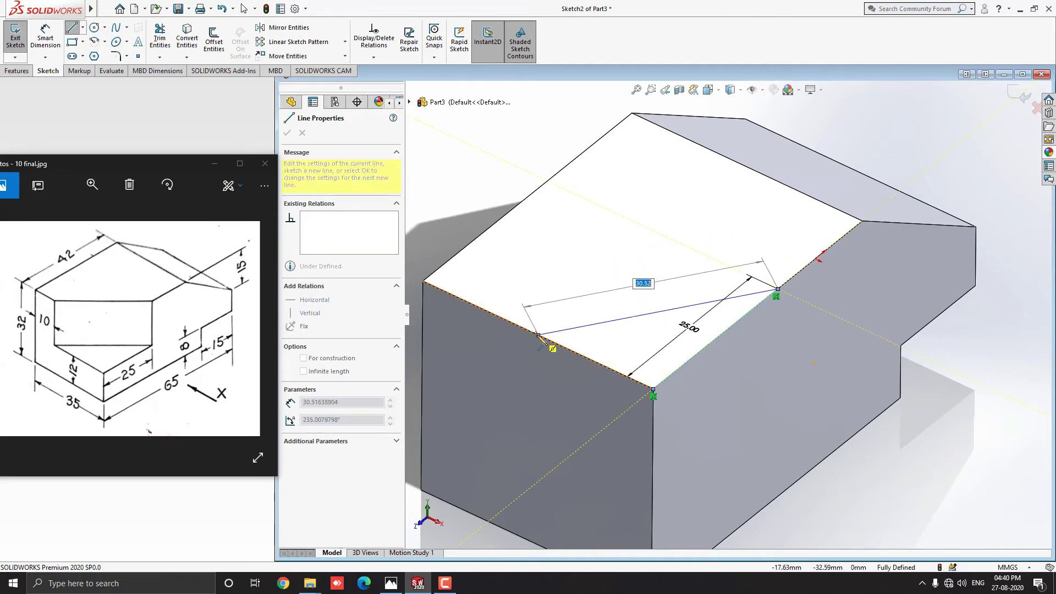
click(493, 314)
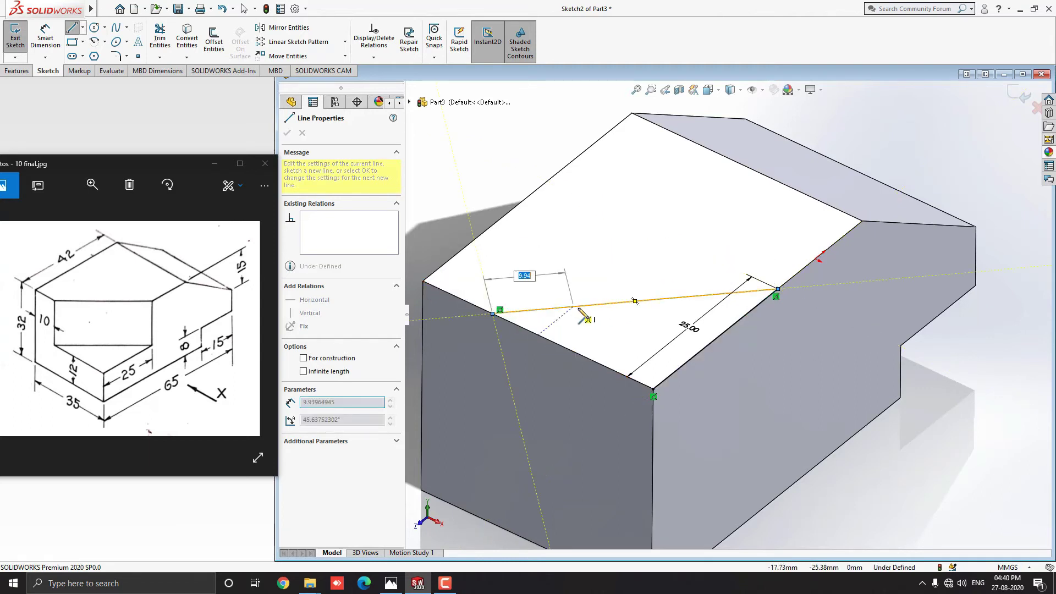
click(653, 390)
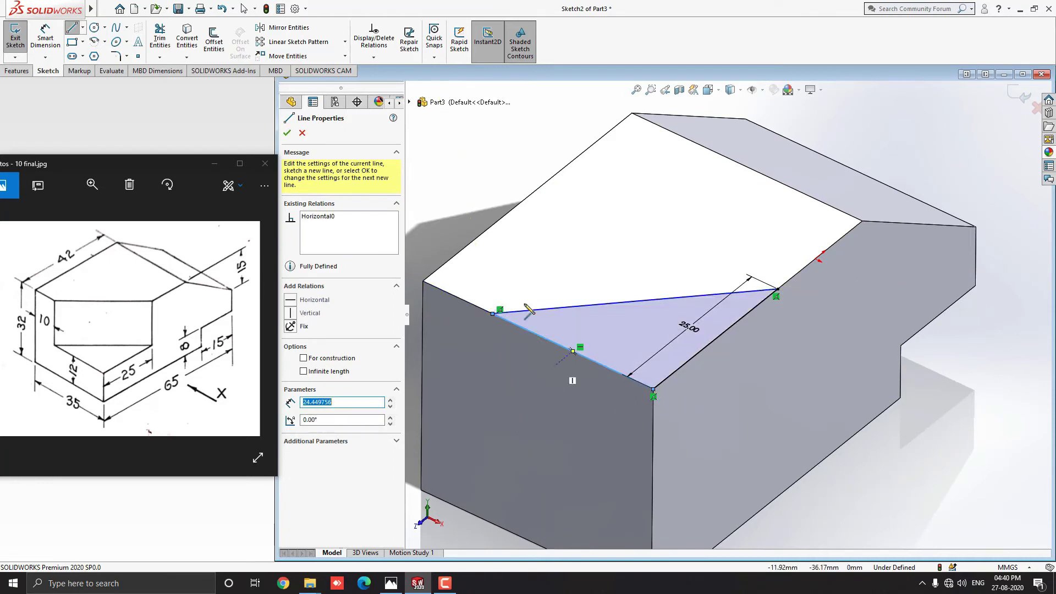
key(Escape)
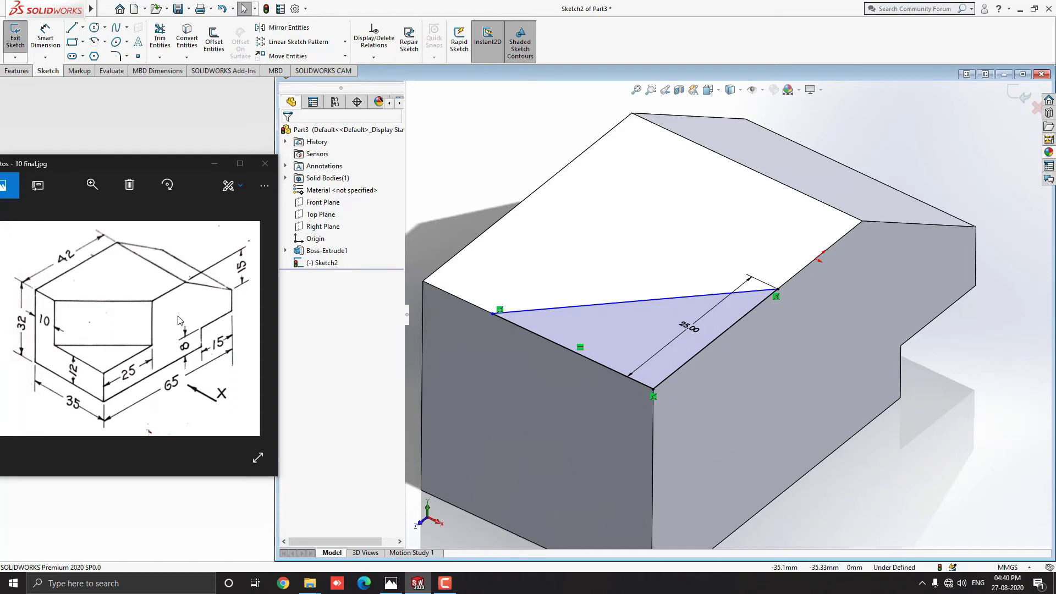
- Dimension the triangle's left corner 10 mm from the block's top-left edge, fully defining Sketch2
click(45, 47)
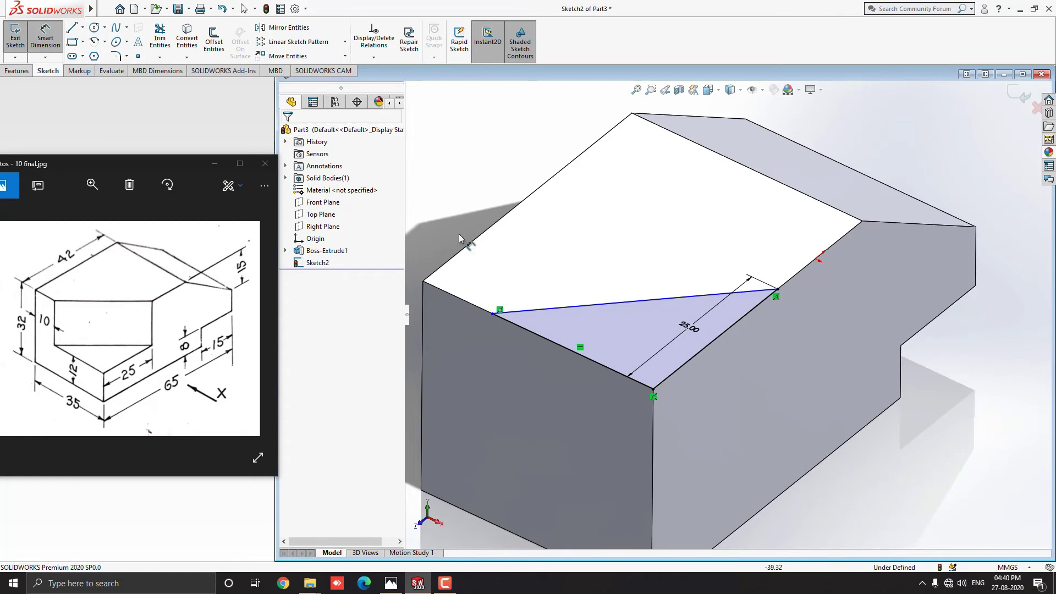
click(493, 315)
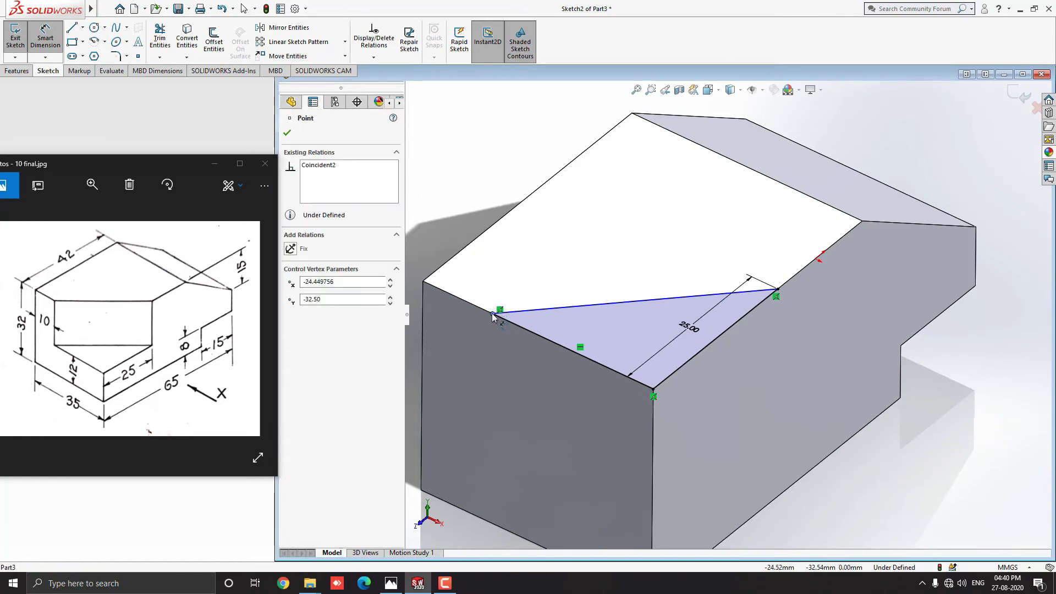
click(436, 276)
click(507, 259)
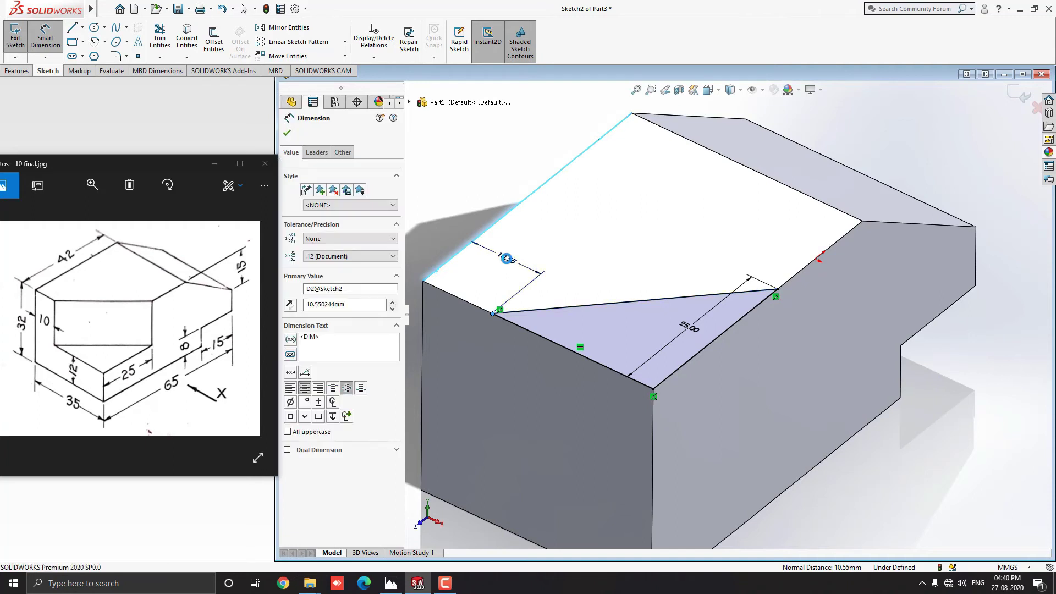
text(10)
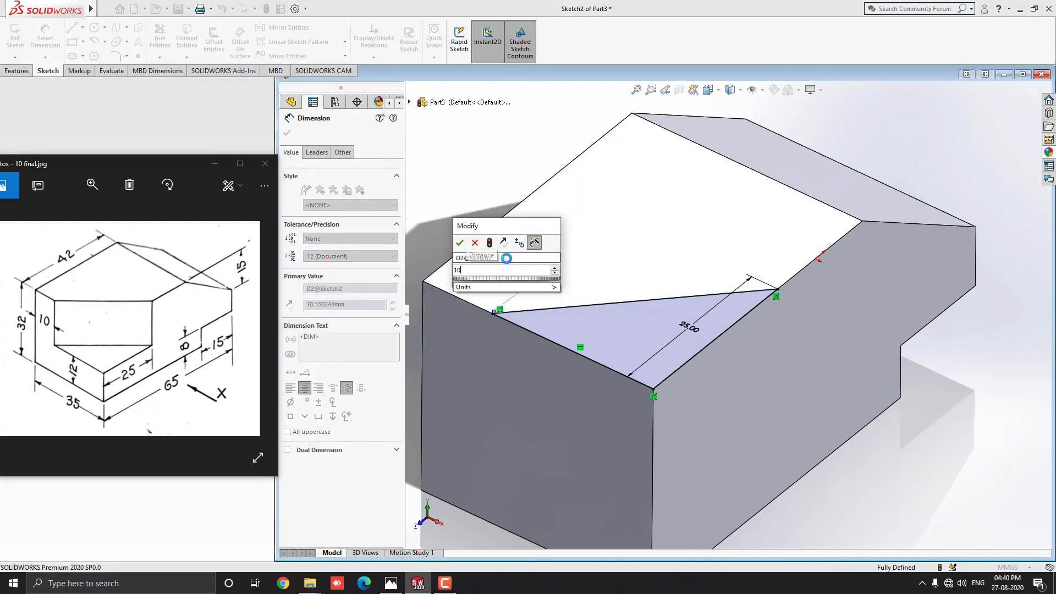
key(Return)
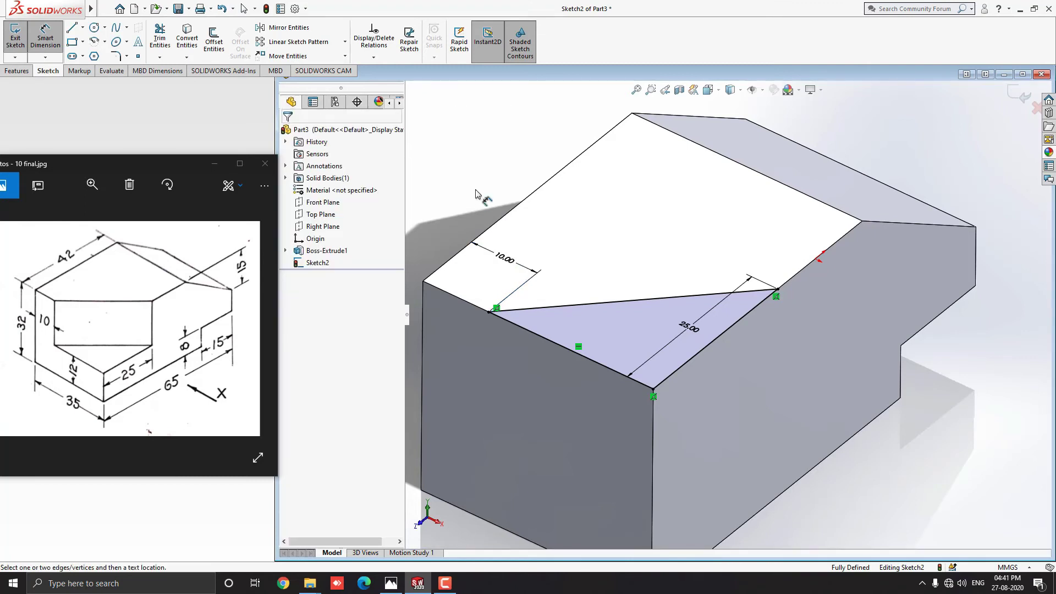
key(Escape)
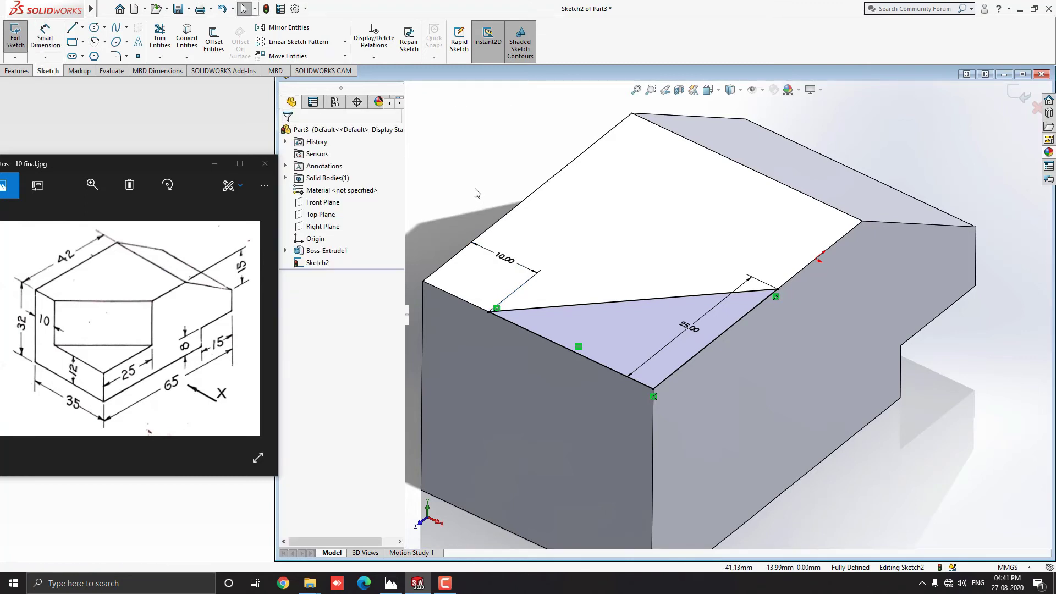
- Extruded-cut the triangle sketch with a Blind depth of 32-12 (20 mm), creating Cut-Extrude1
click(22, 71)
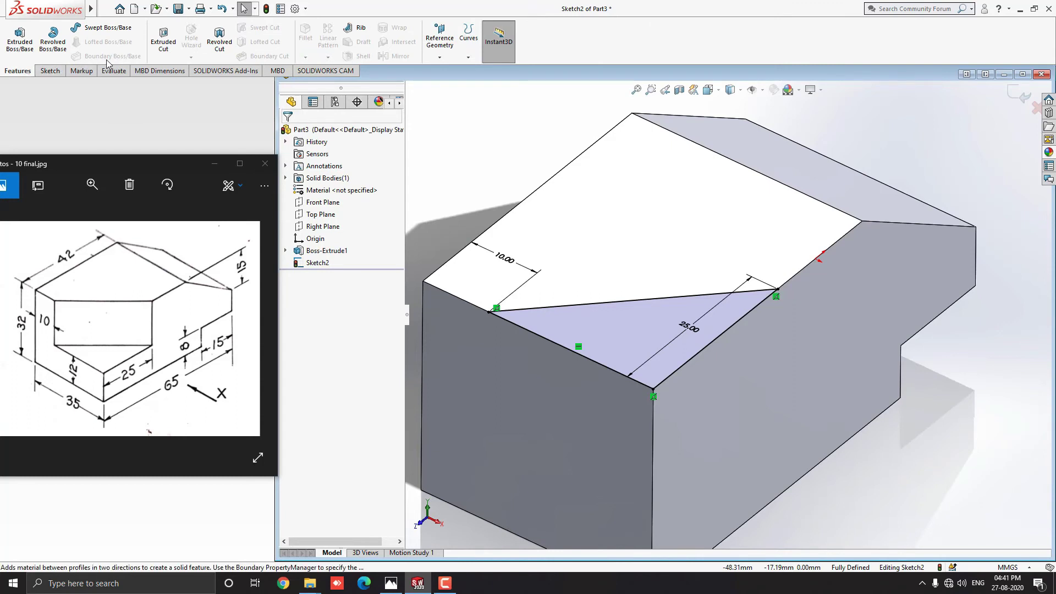
click(165, 41)
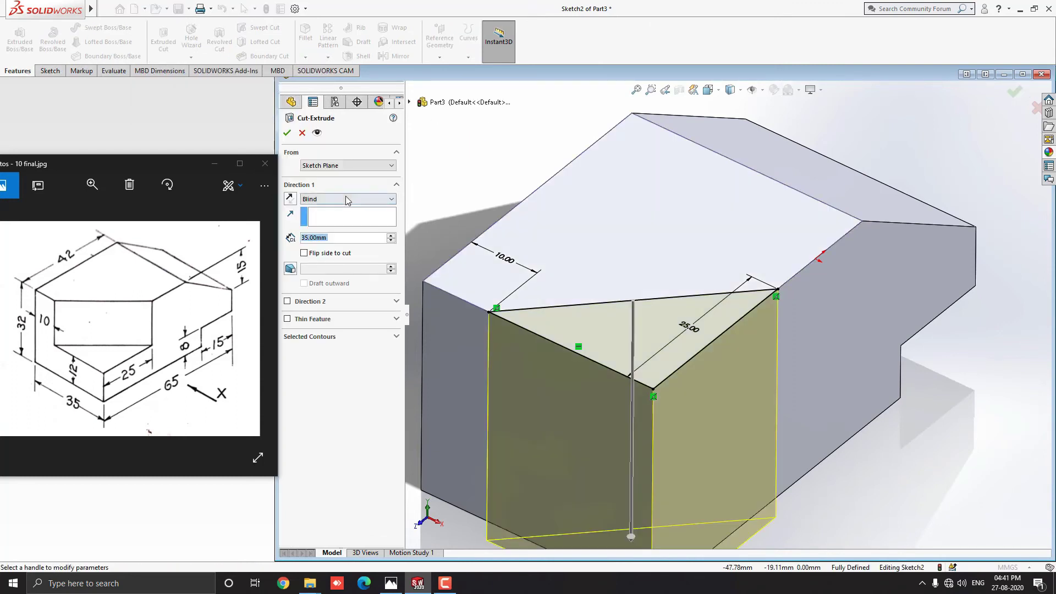
click(333, 238)
text(32-)
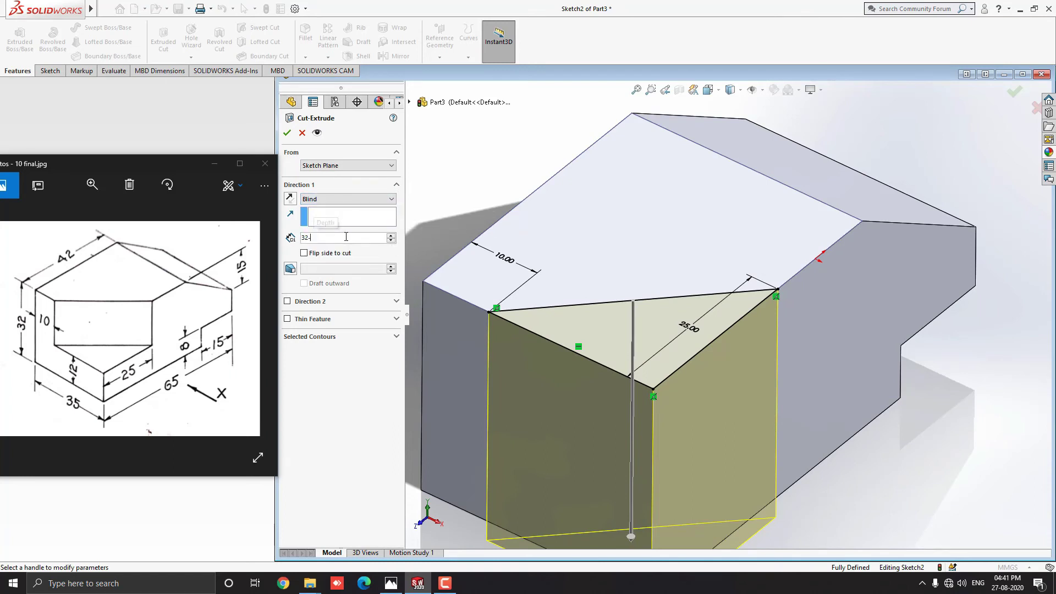
text(12)
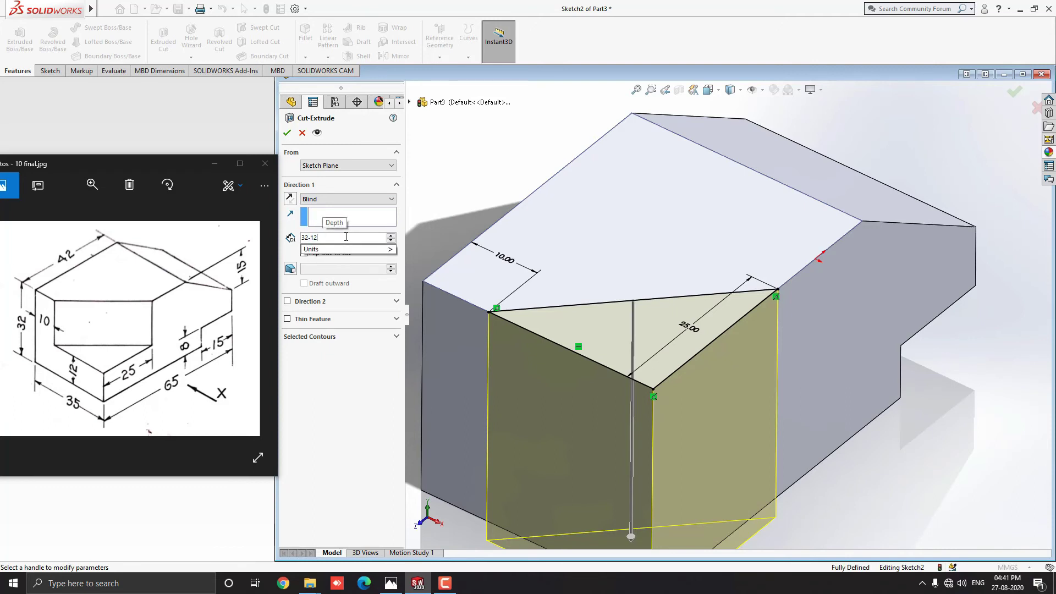
key(Return)
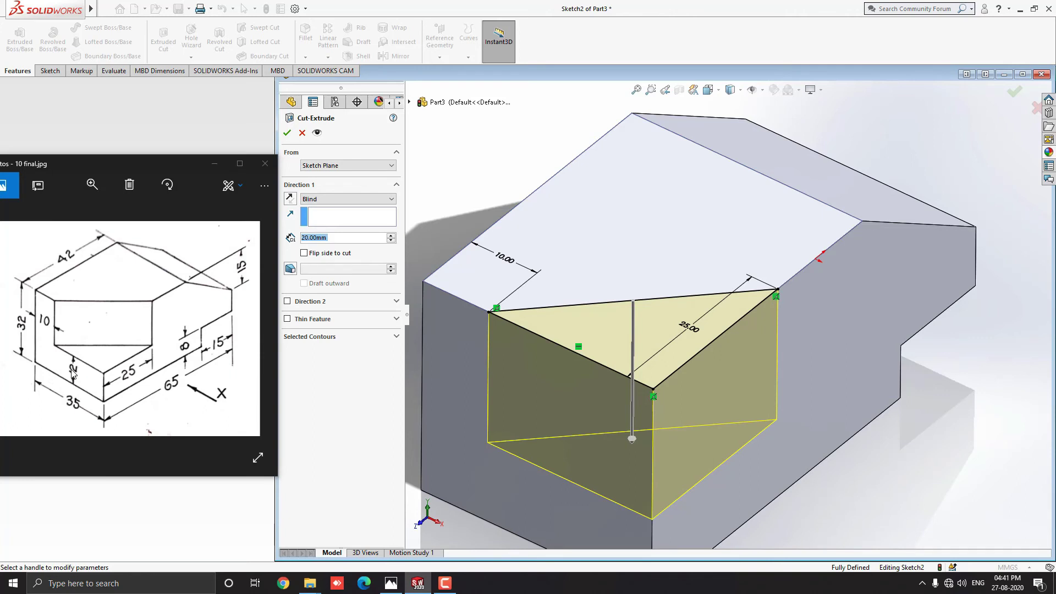
click(303, 373)
click(287, 133)
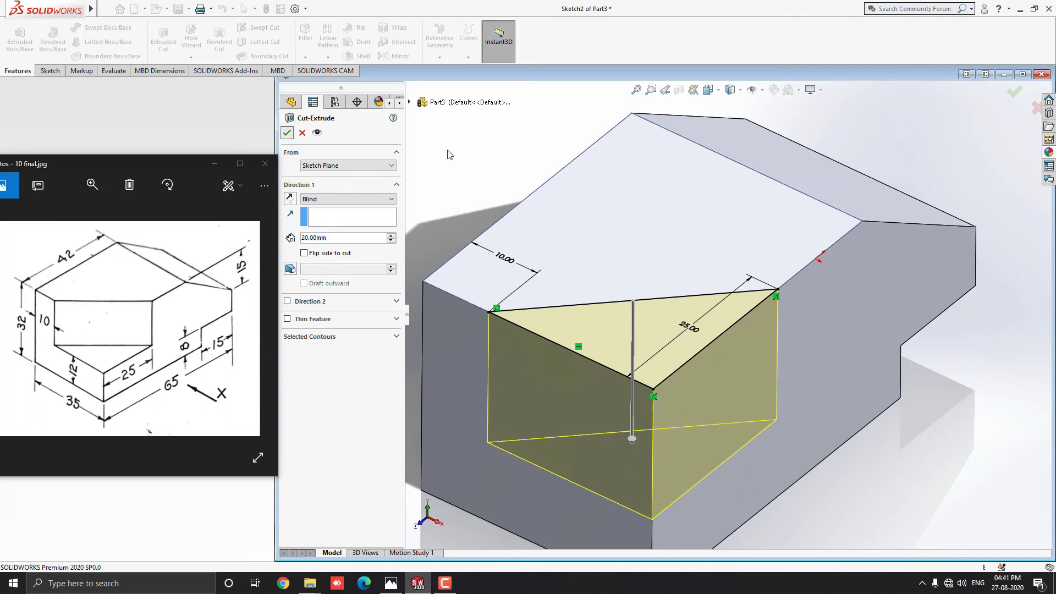
click(477, 155)
scroll(666, 262, up, 3)
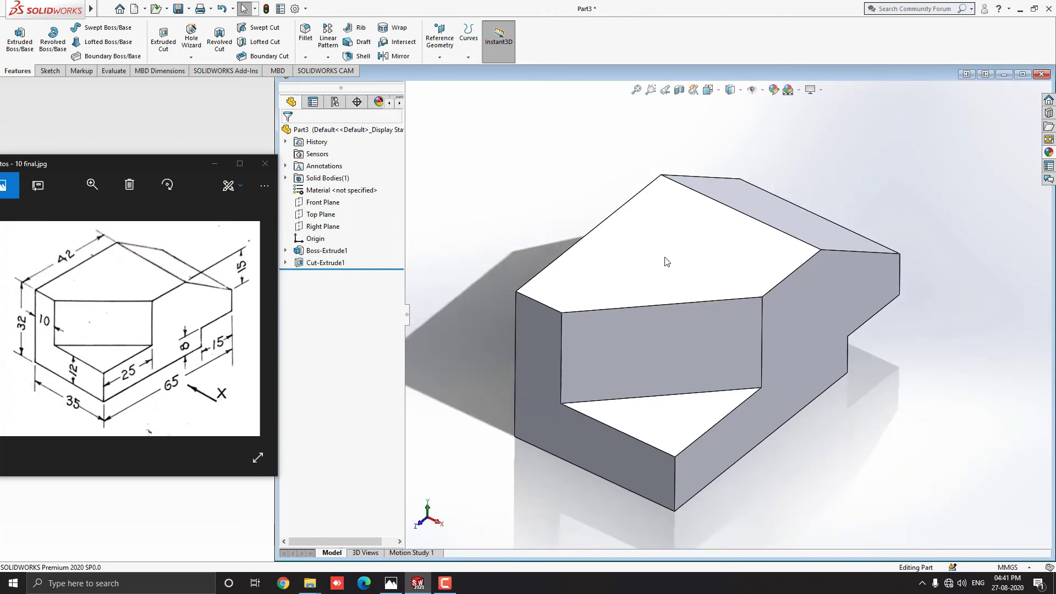
- Minimize the reference drawing viewer and maximize the Part3 window to fill the screen
middle_drag(665, 296, 709, 309)
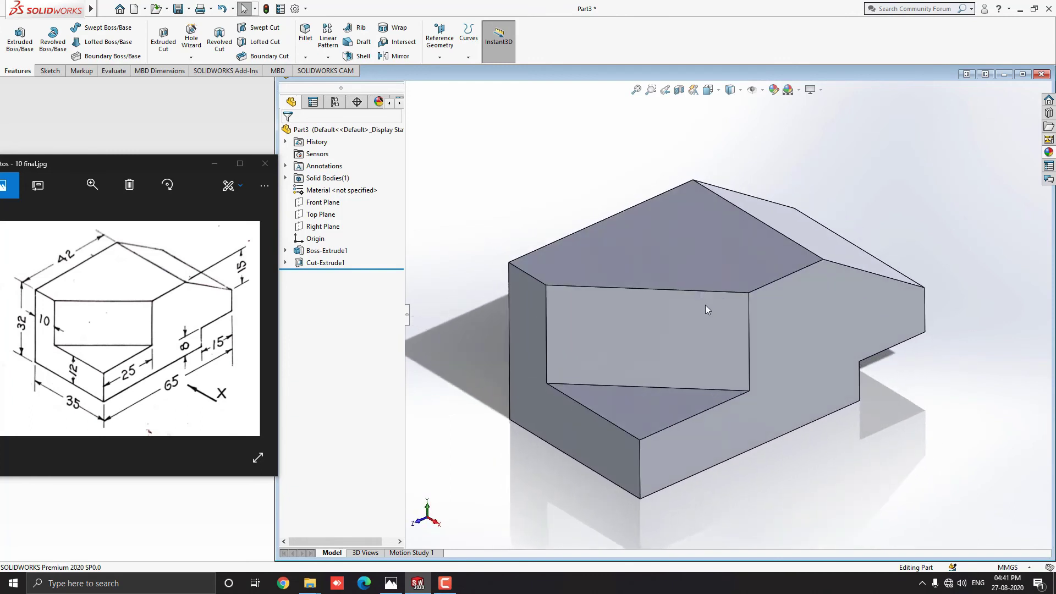
click(214, 164)
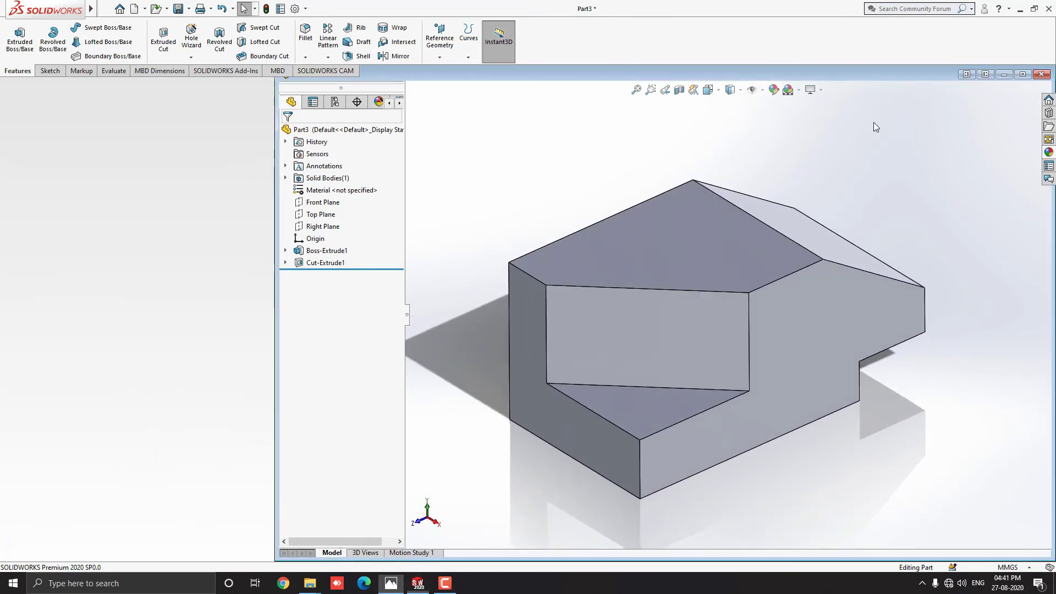
click(1023, 74)
mouse_move(662, 316)
middle_down()
mouse_move(663, 292)
mouse_move(654, 308)
middle_up()
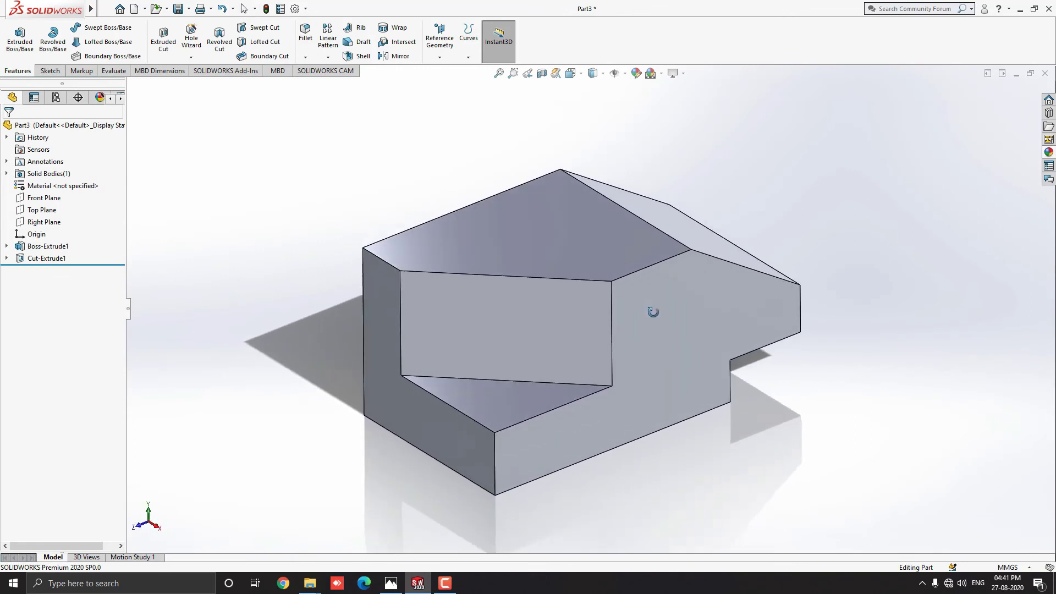
- Apply the cast brass appearance from Appearances > Metal > Brass to the whole part body
click(1050, 154)
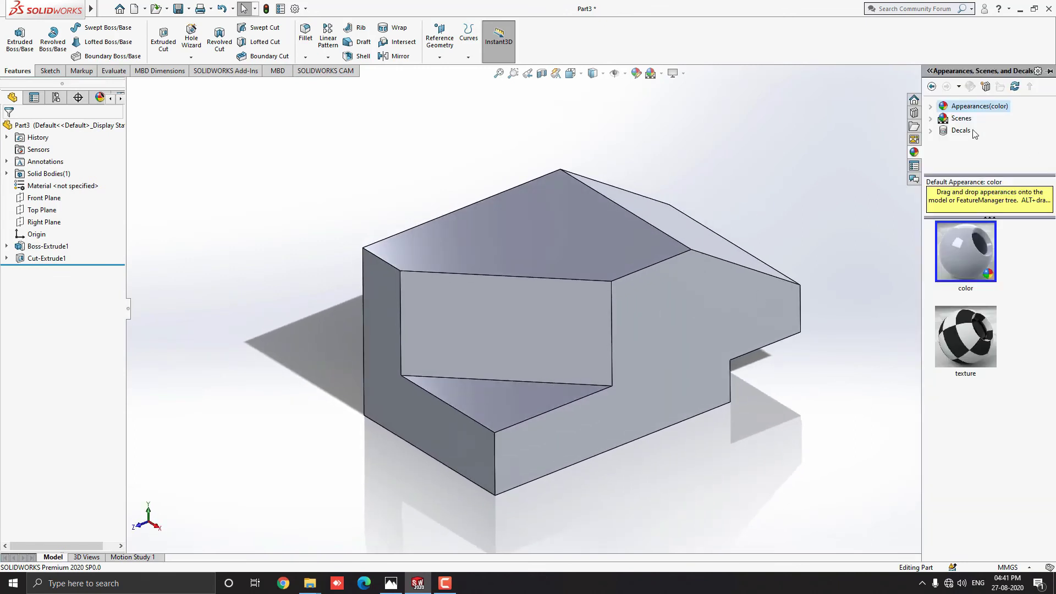
click(932, 107)
click(944, 130)
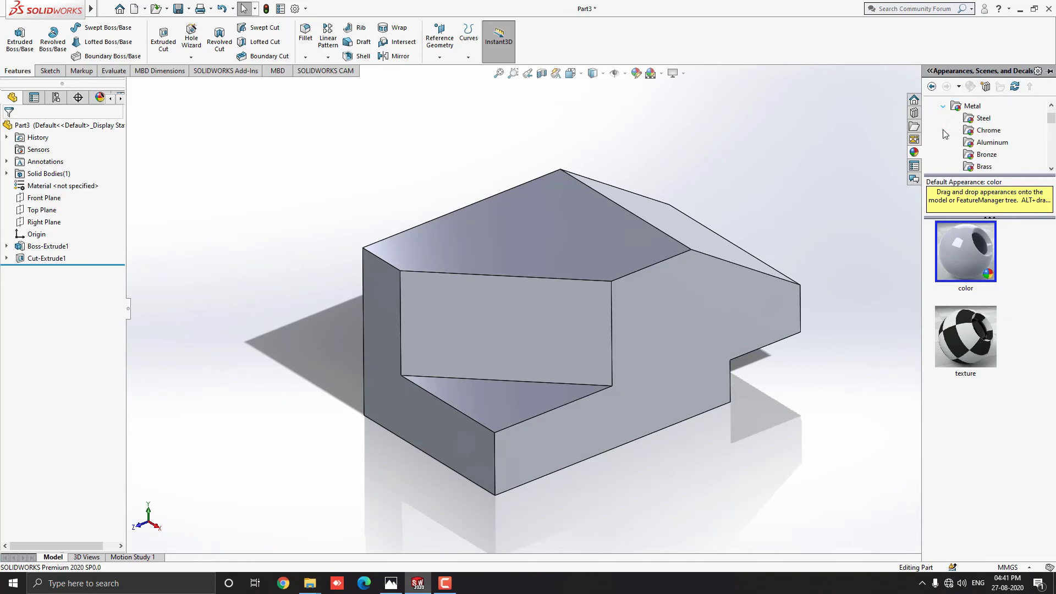
click(984, 166)
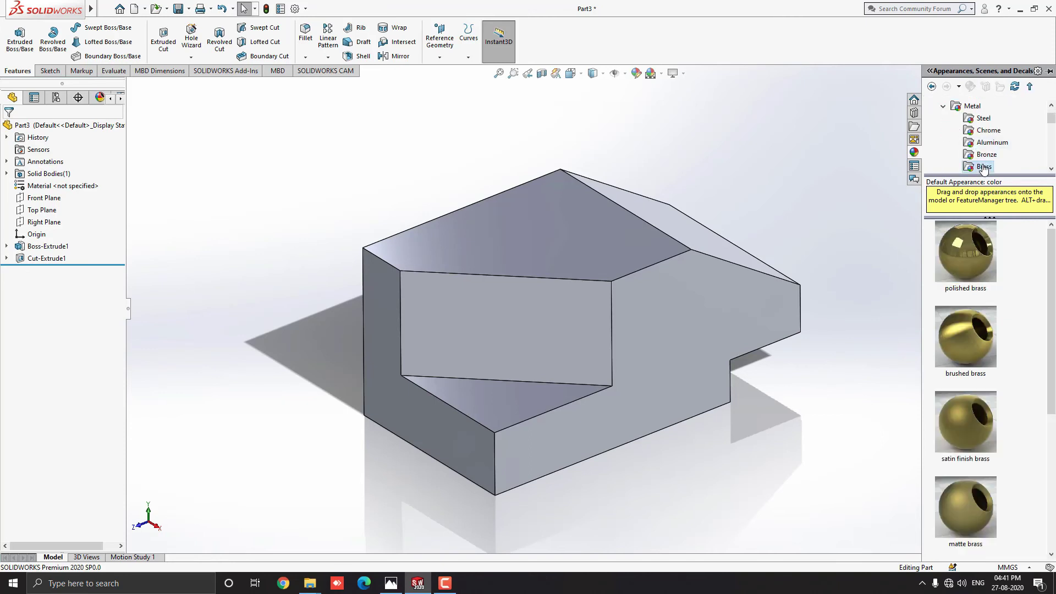
scroll(986, 300, down, 1)
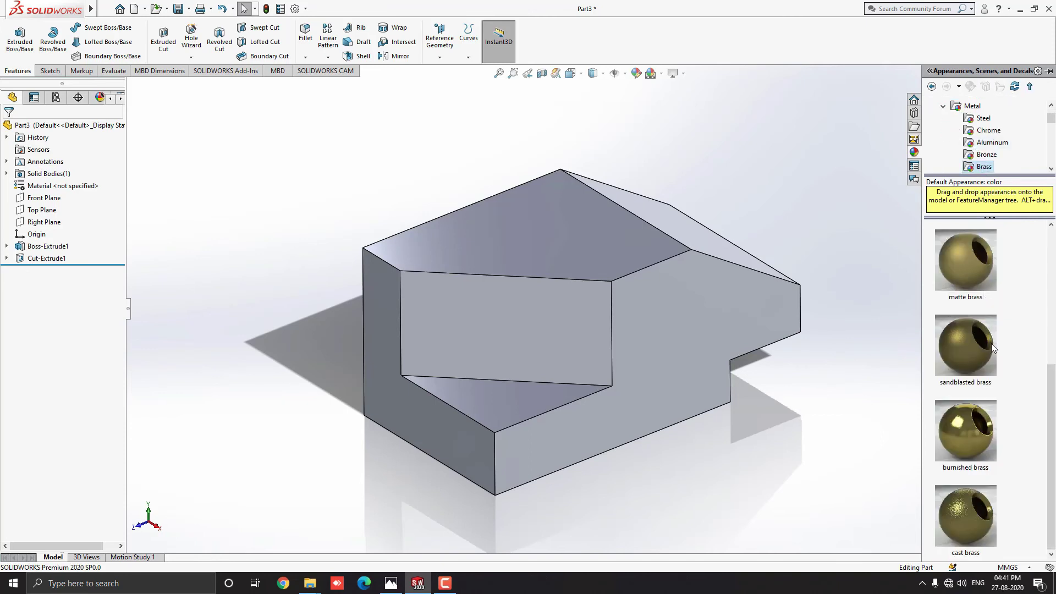
drag(983, 509, 698, 303)
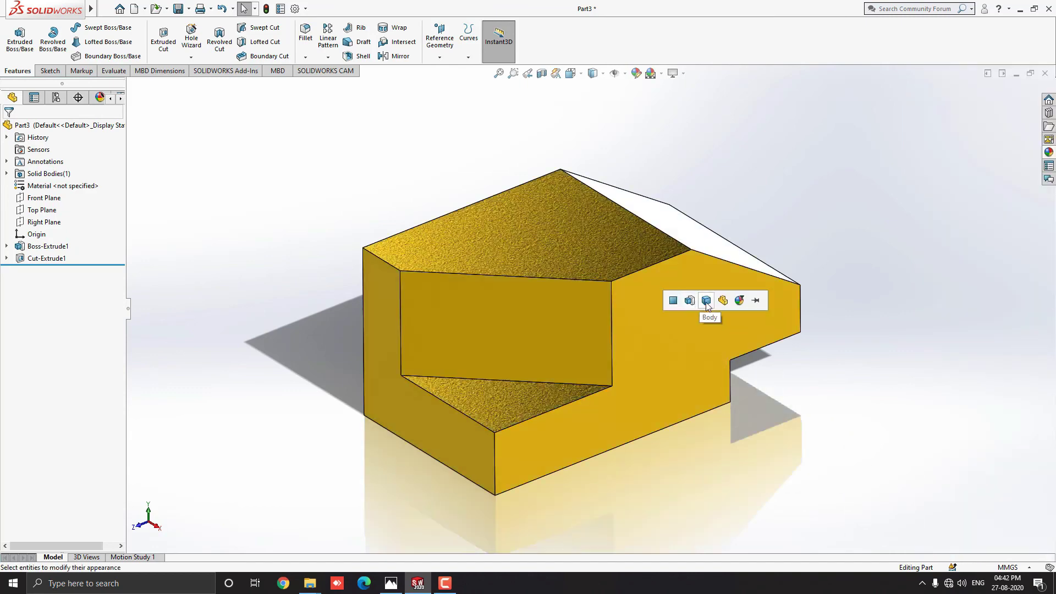
click(707, 304)
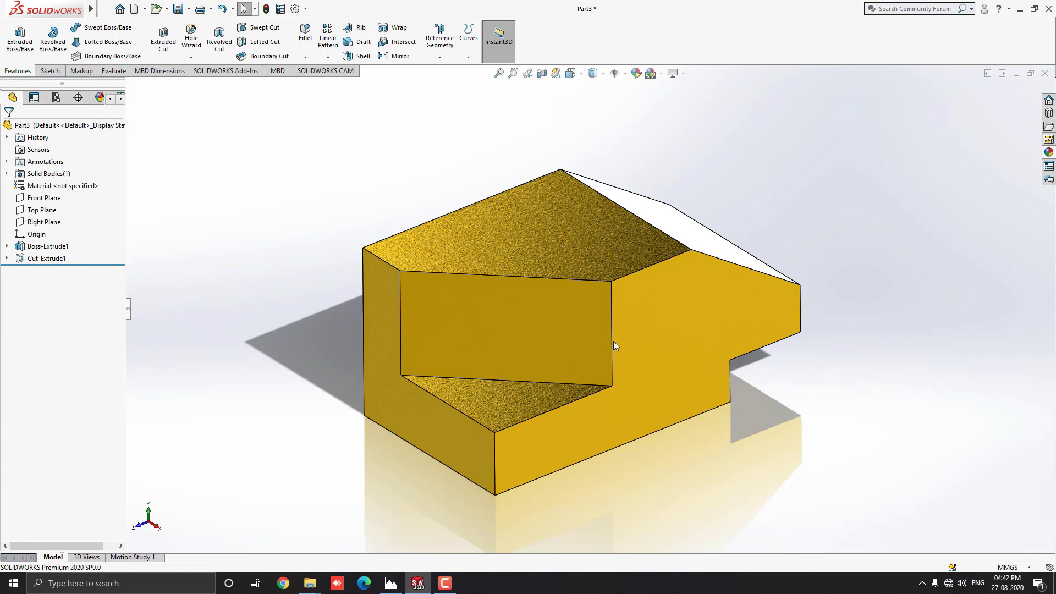
middle_drag(608, 347, 457, 330)
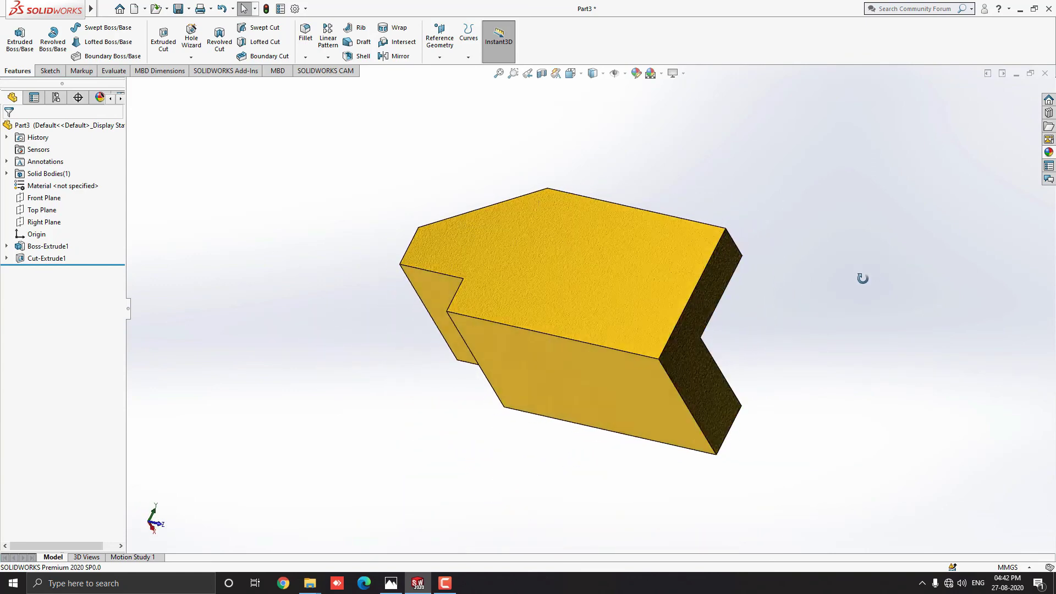